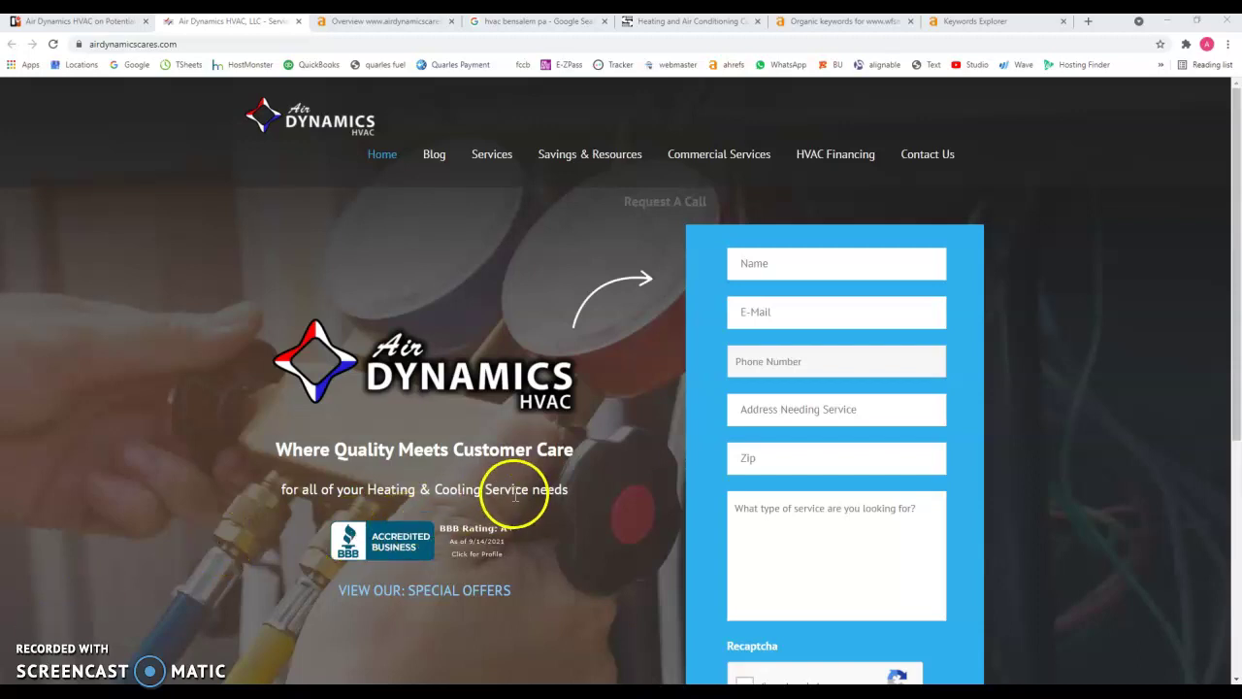
Review the Air Dynamics HVAC home page, including its request form, footer and Home navigation options.
{"action": "scroll", "coordinate": [514, 499], "scroll_direction": "down", "scroll_amount": 4}
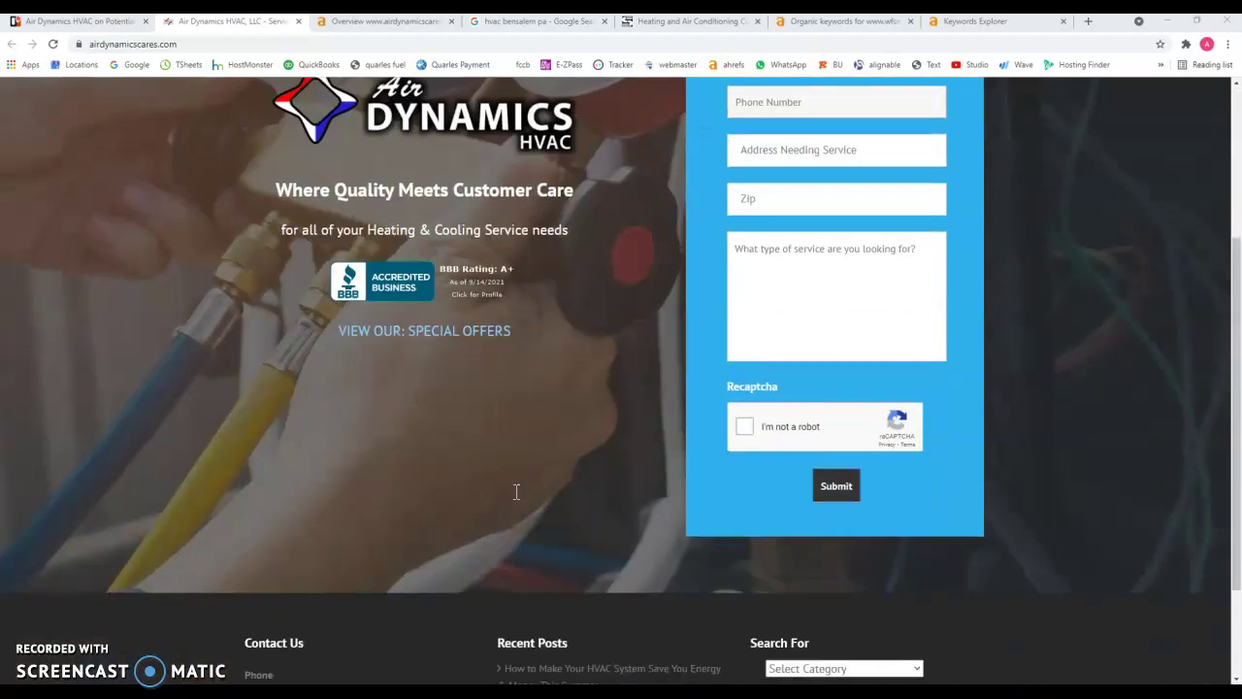
{"action": "scroll", "coordinate": [528, 497], "scroll_direction": "up", "scroll_amount": 4}
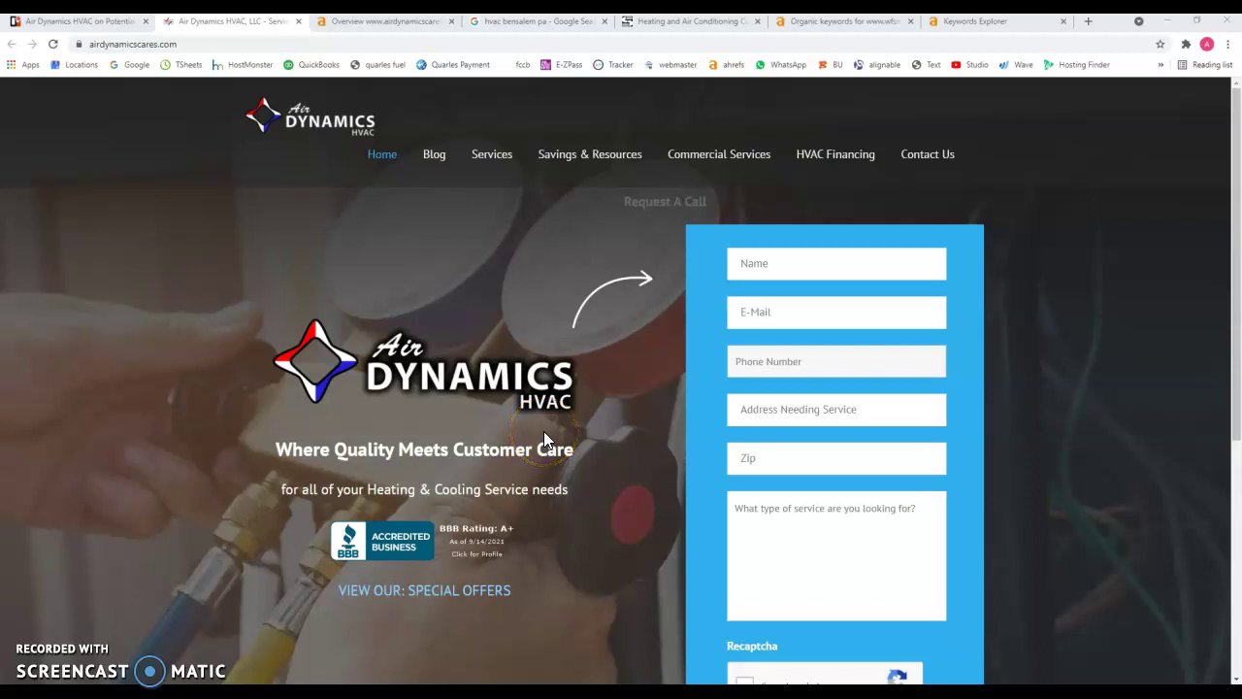
{"action": "mouse_move", "coordinate": [387, 168]}
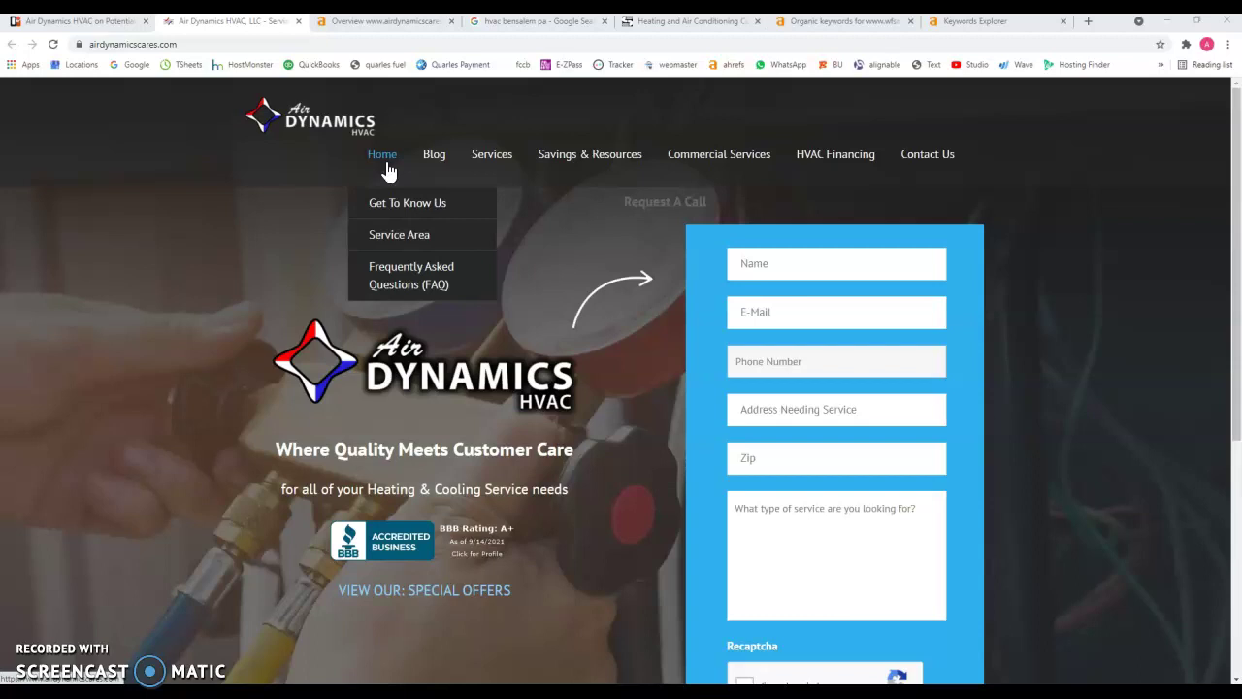
{"action": "scroll", "coordinate": [524, 272], "scroll_direction": "down", "scroll_amount": 4}
{"action": "scroll", "coordinate": [540, 291], "scroll_direction": "up", "scroll_amount": 4}
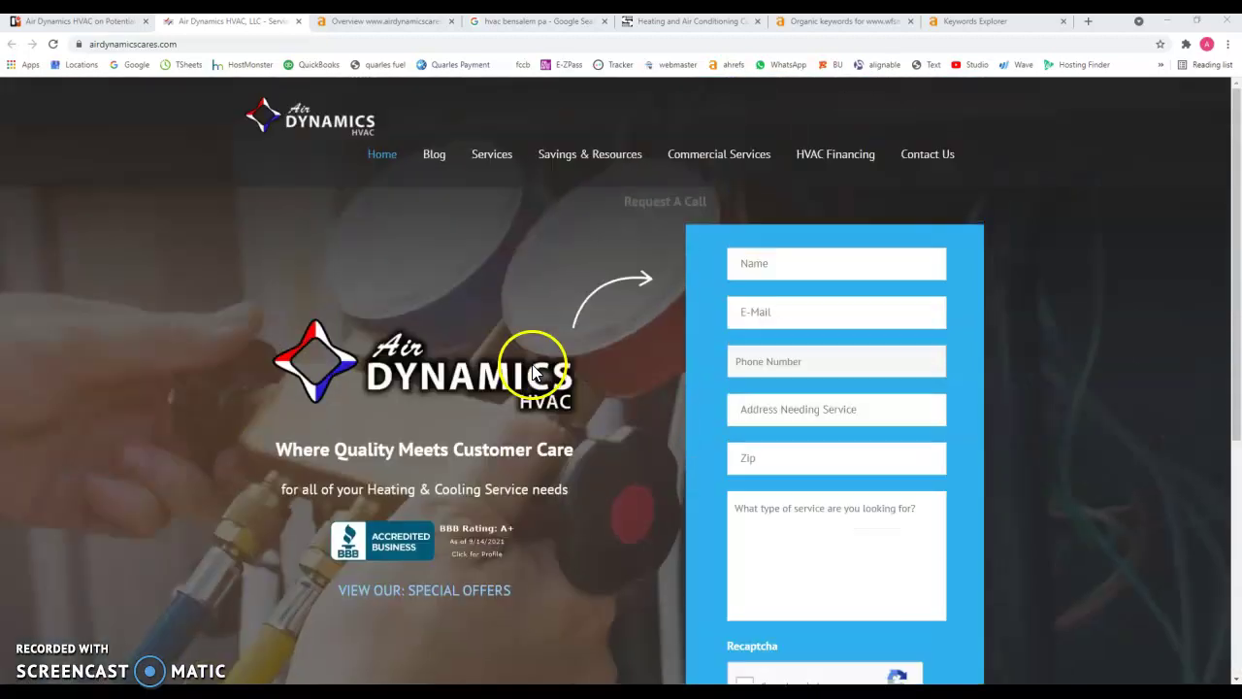
{"action": "left_click", "coordinate": [396, 159]}
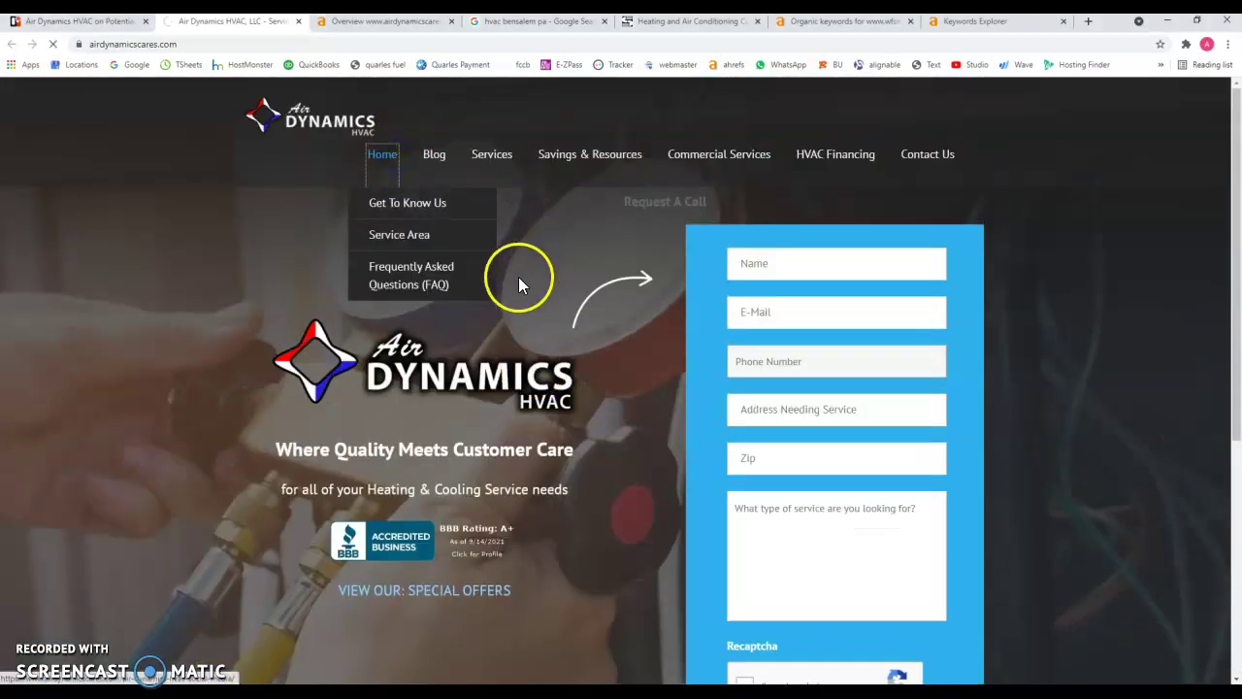
{"action": "scroll", "coordinate": [514, 291], "scroll_direction": "down", "scroll_amount": 4}
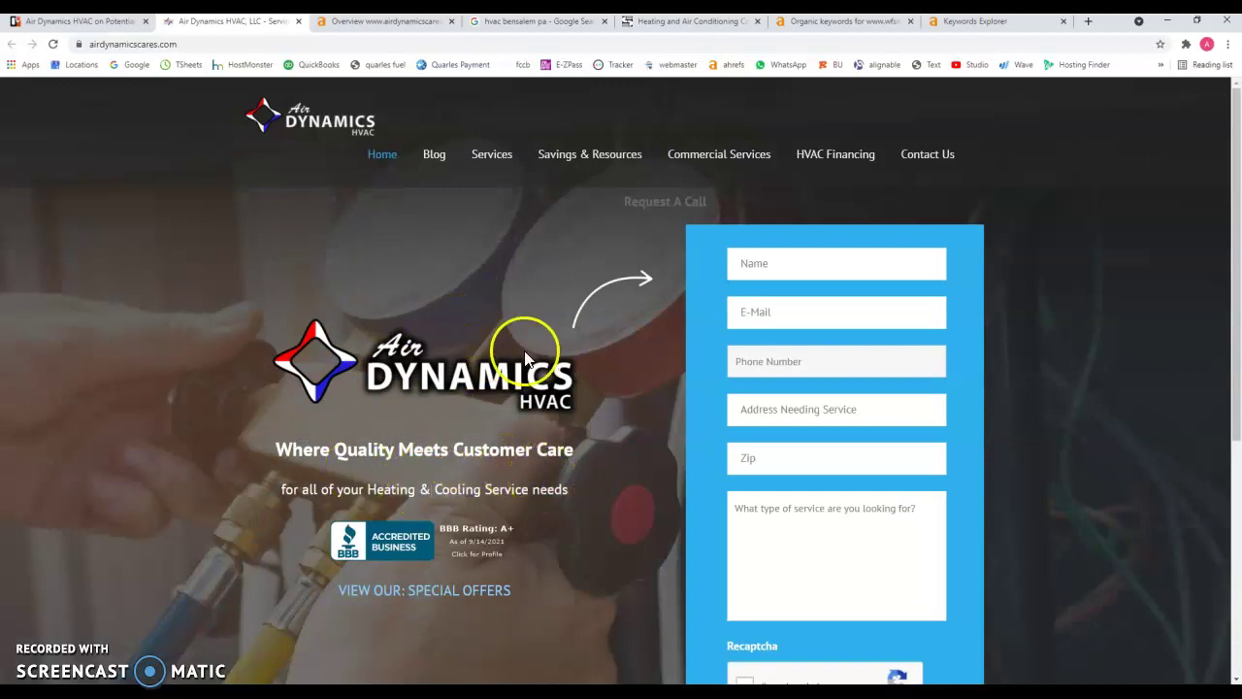
{"action": "scroll", "coordinate": [517, 370], "scroll_direction": "down", "scroll_amount": 4}
{"action": "scroll", "coordinate": [510, 389], "scroll_direction": "up", "scroll_amount": 4}
{"action": "scroll", "coordinate": [501, 407], "scroll_direction": "down", "scroll_amount": 4}
{"action": "scroll", "coordinate": [466, 329], "scroll_direction": "up", "scroll_amount": 4}
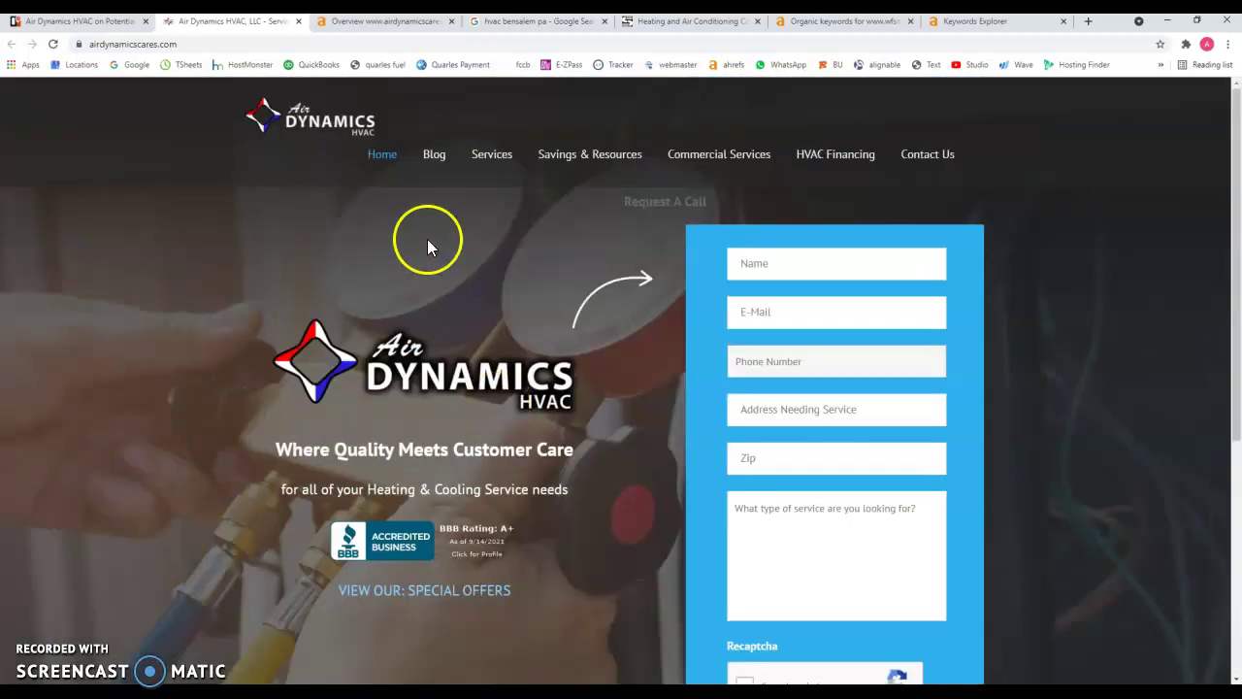
Open the site's Service Area page and examine its counties, customer reviews and footer contact details.
{"action": "mouse_move", "coordinate": [385, 165]}
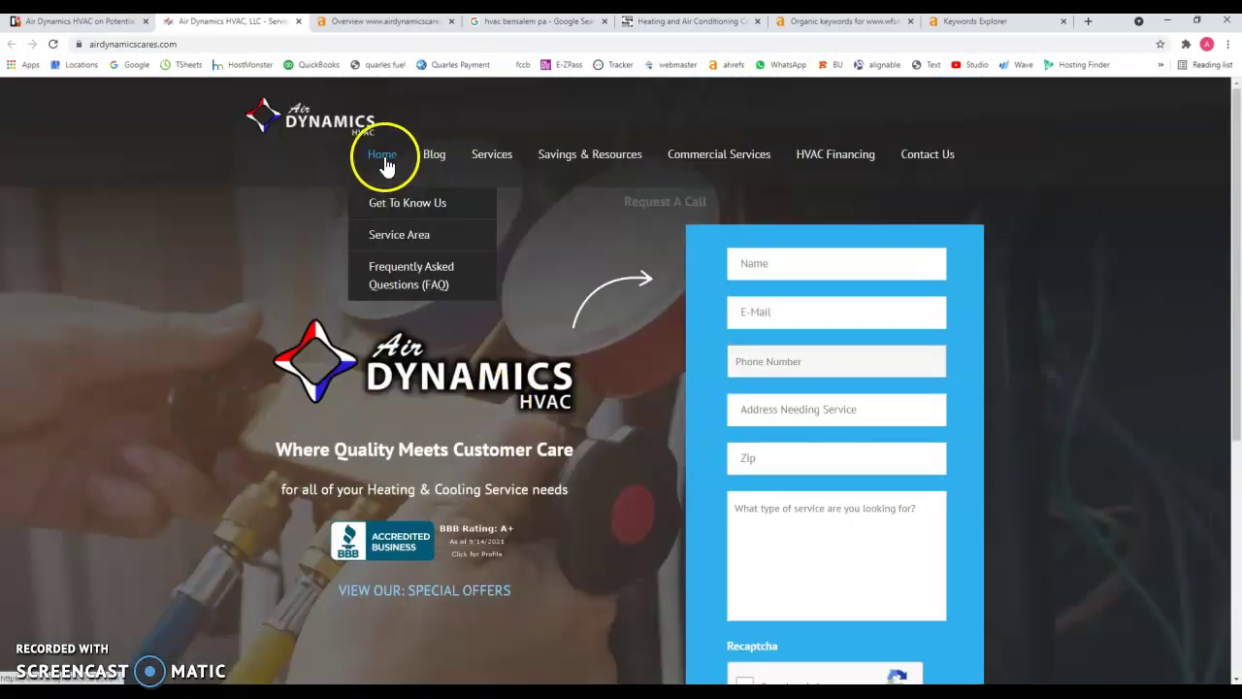
{"action": "left_click", "coordinate": [418, 250]}
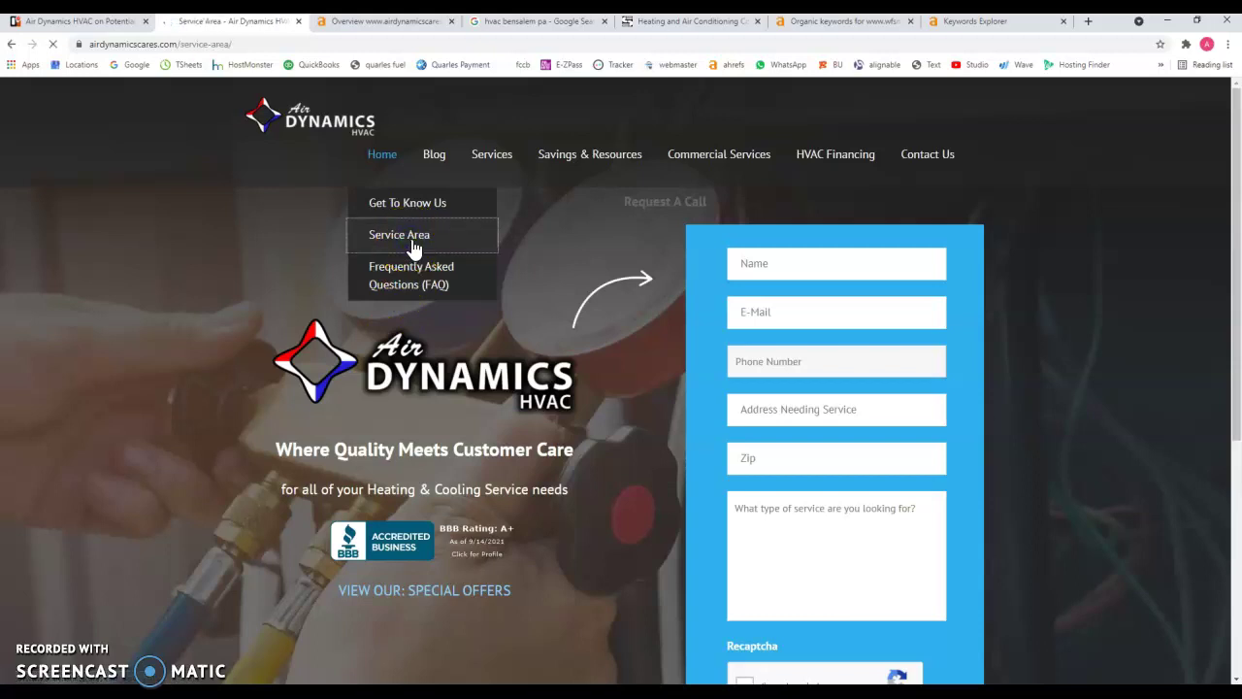
{"action": "scroll", "coordinate": [622, 379], "scroll_direction": "down", "scroll_amount": 5}
{"action": "scroll", "coordinate": [634, 394], "scroll_direction": "up", "scroll_amount": 3}
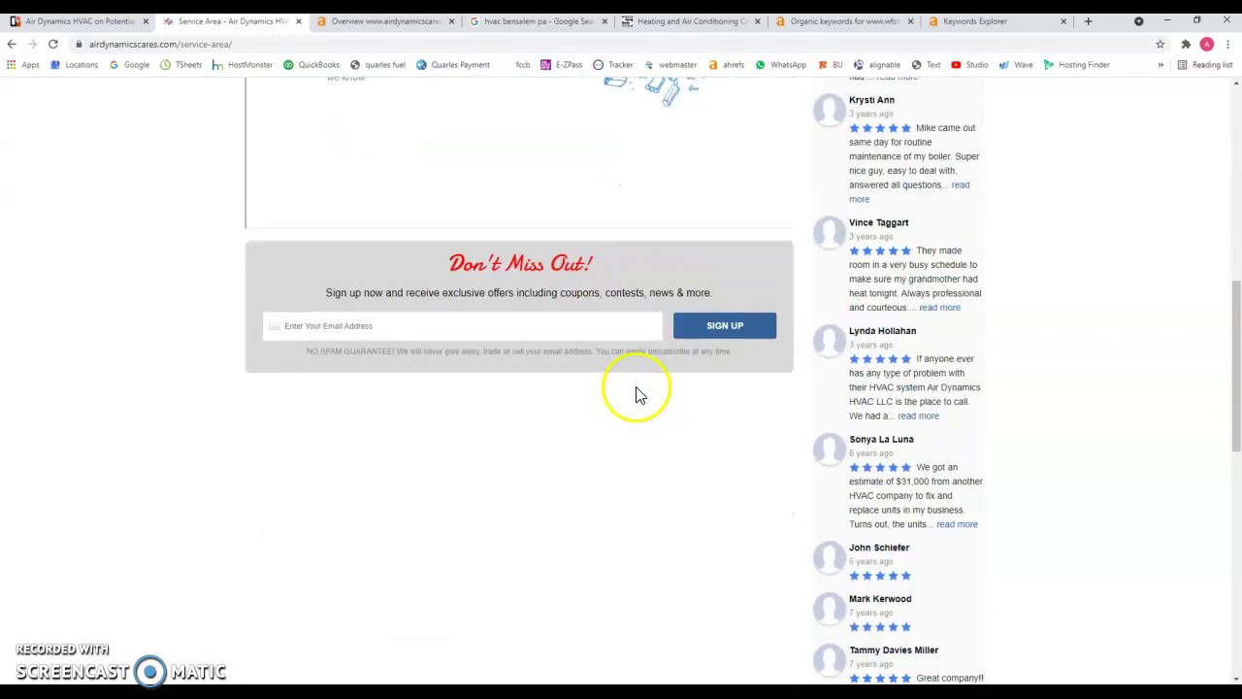
{"action": "scroll", "coordinate": [548, 442], "scroll_direction": "down", "scroll_amount": 5}
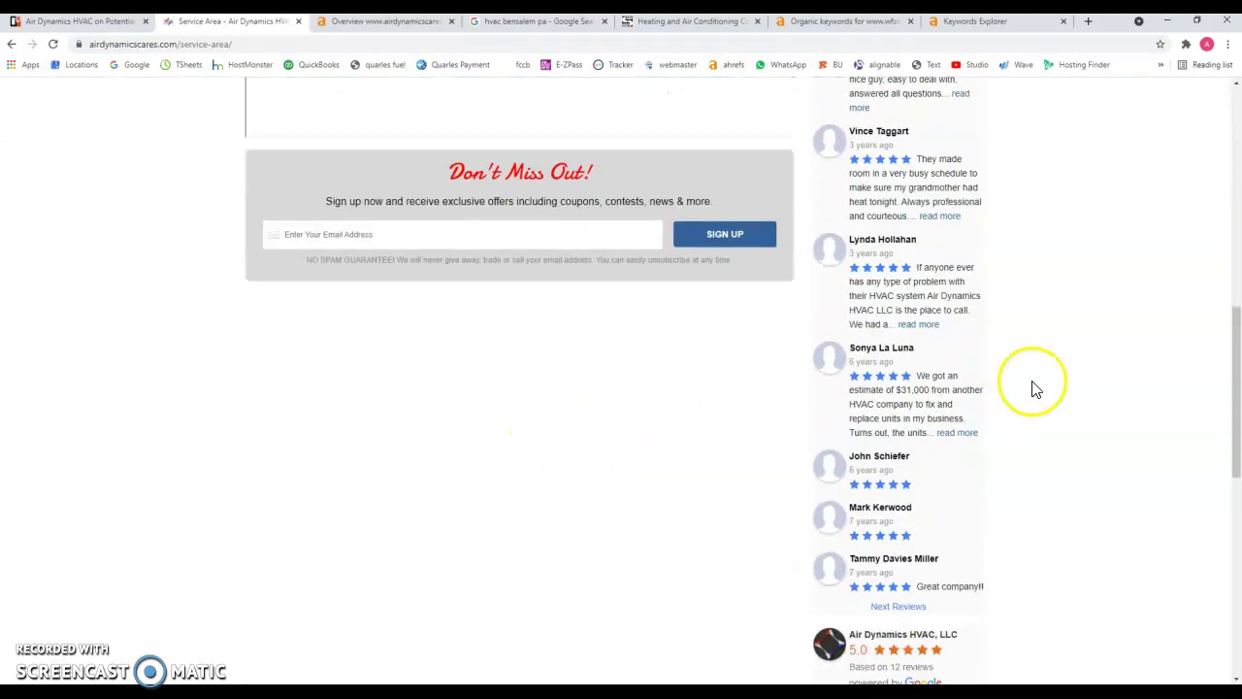
{"action": "scroll", "coordinate": [937, 427], "scroll_direction": "down", "scroll_amount": 3}
{"action": "scroll", "coordinate": [865, 561], "scroll_direction": "down", "scroll_amount": 3}
{"action": "scroll", "coordinate": [687, 576], "scroll_direction": "up", "scroll_amount": 2}
{"action": "scroll", "coordinate": [544, 568], "scroll_direction": "down", "scroll_amount": 3}
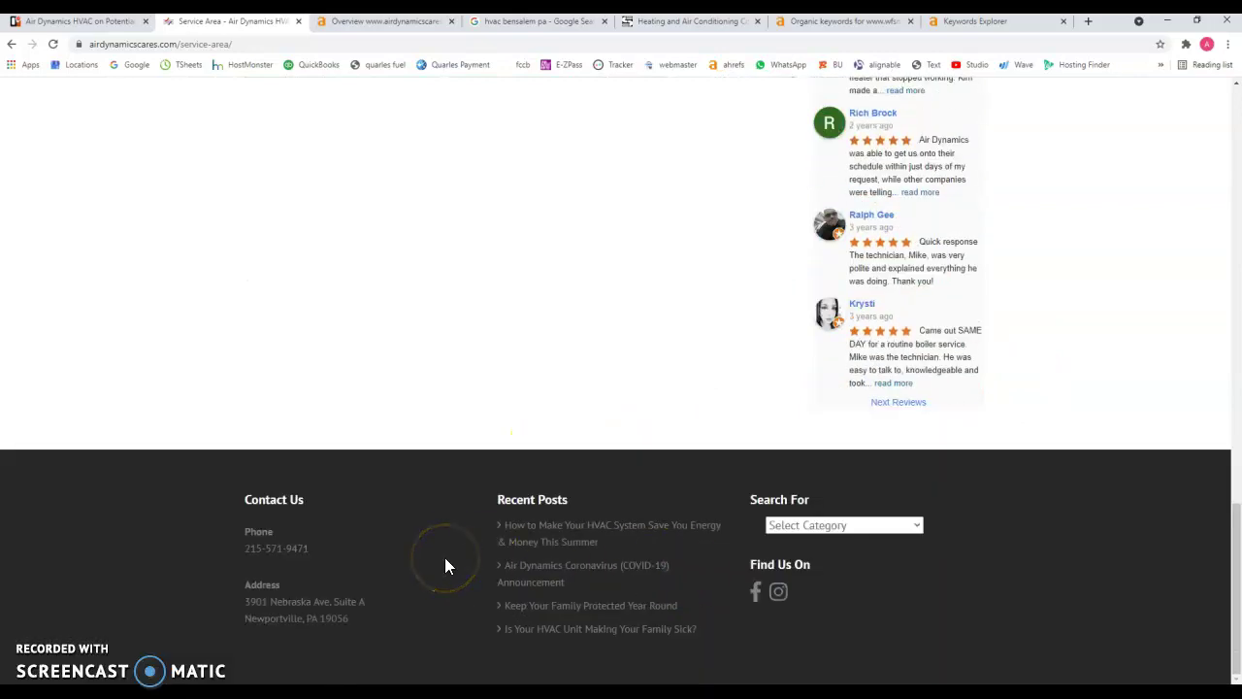
{"action": "scroll", "coordinate": [445, 557], "scroll_direction": "up", "scroll_amount": 10}
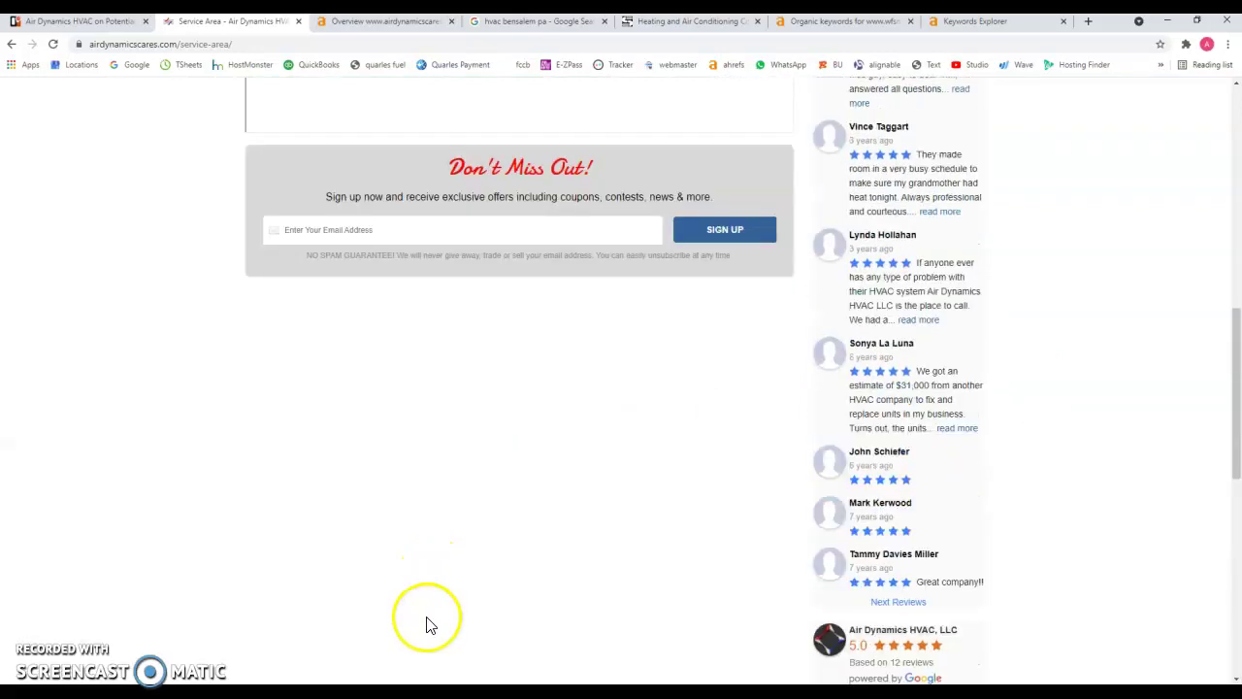
{"action": "scroll", "coordinate": [432, 629], "scroll_direction": "up", "scroll_amount": 2}
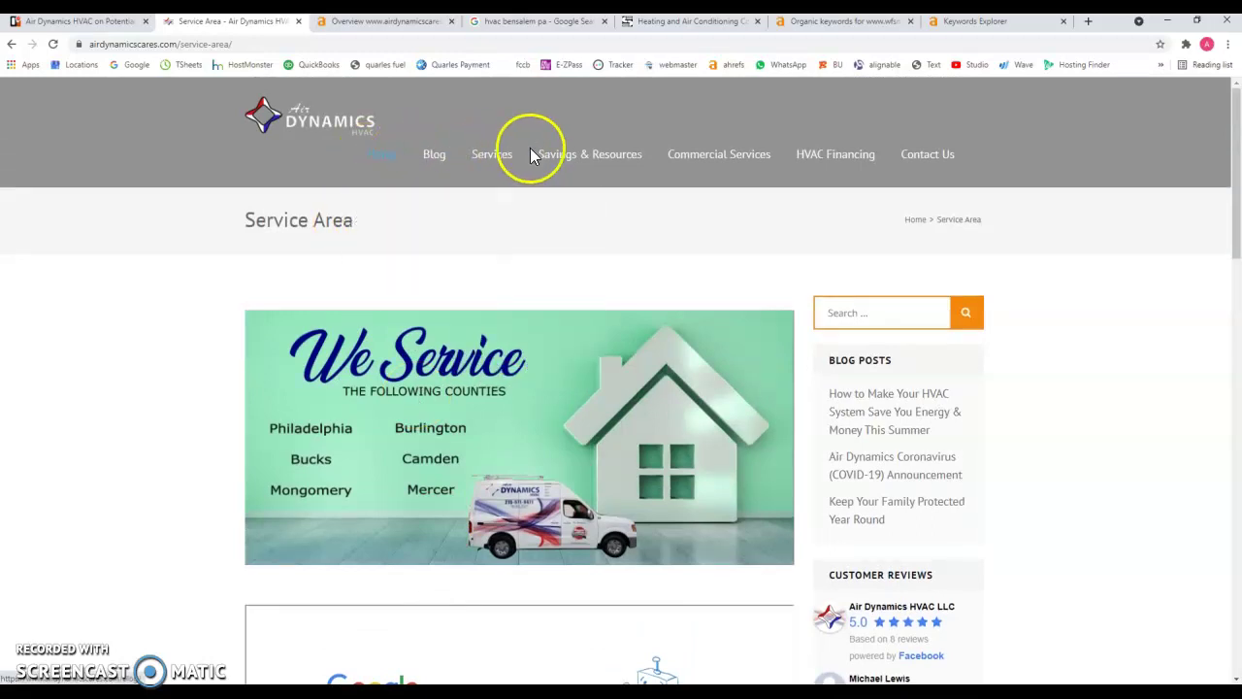
Open the Smart Thermostats service page and read its introduction, Save Energy and Maximize Comfort sections.
{"action": "mouse_move", "coordinate": [487, 157]}
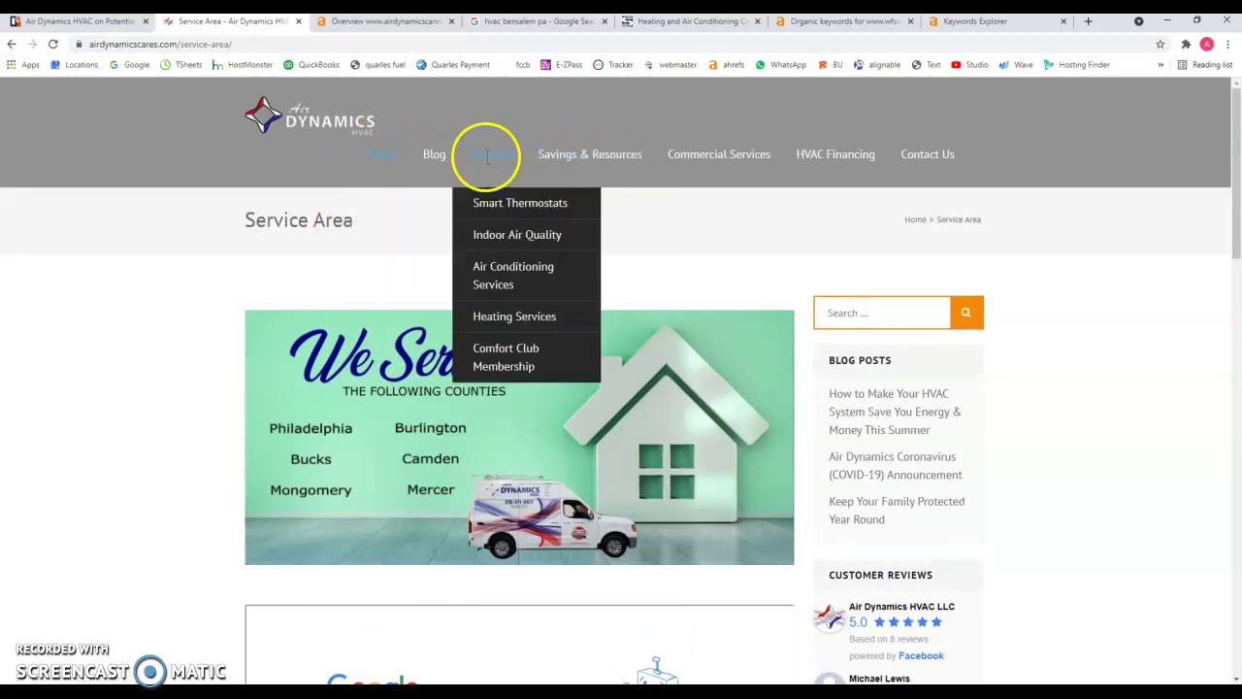
{"action": "left_click", "coordinate": [502, 207]}
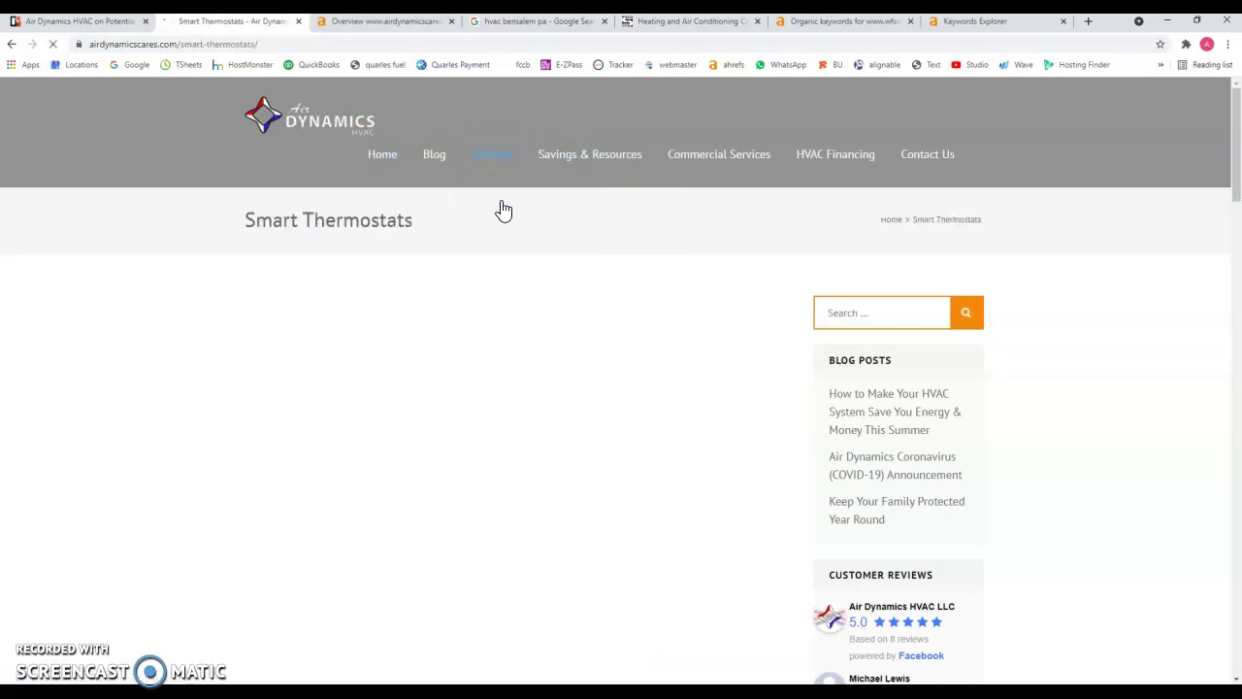
{"action": "scroll", "coordinate": [540, 319], "scroll_direction": "down", "scroll_amount": 5}
{"action": "scroll", "coordinate": [545, 327], "scroll_direction": "down", "scroll_amount": 2}
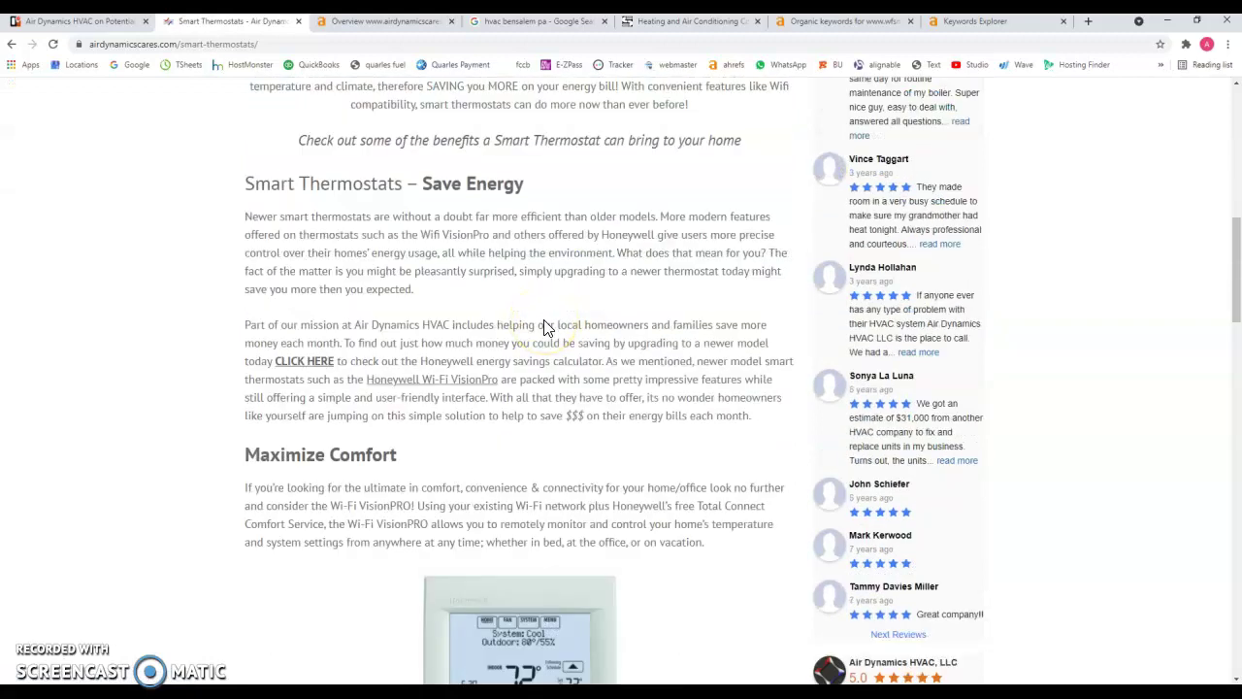
{"action": "scroll", "coordinate": [297, 255], "scroll_direction": "up", "scroll_amount": 3}
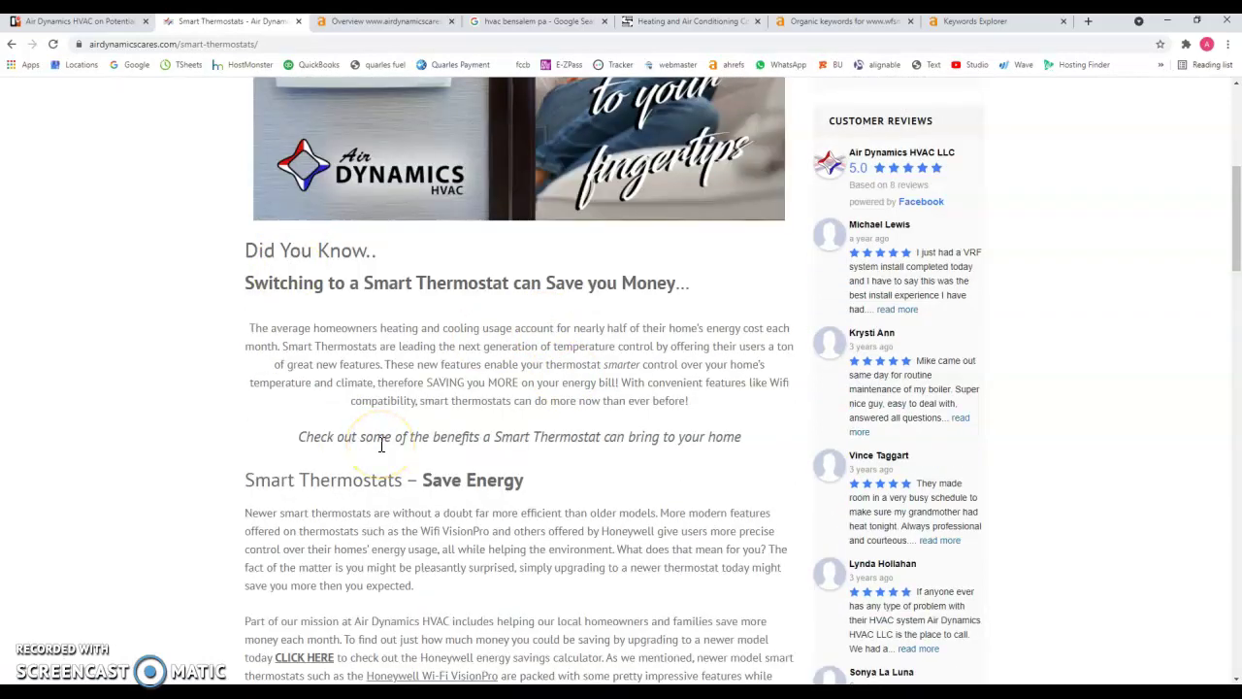
{"action": "scroll", "coordinate": [382, 444], "scroll_direction": "down", "scroll_amount": 3}
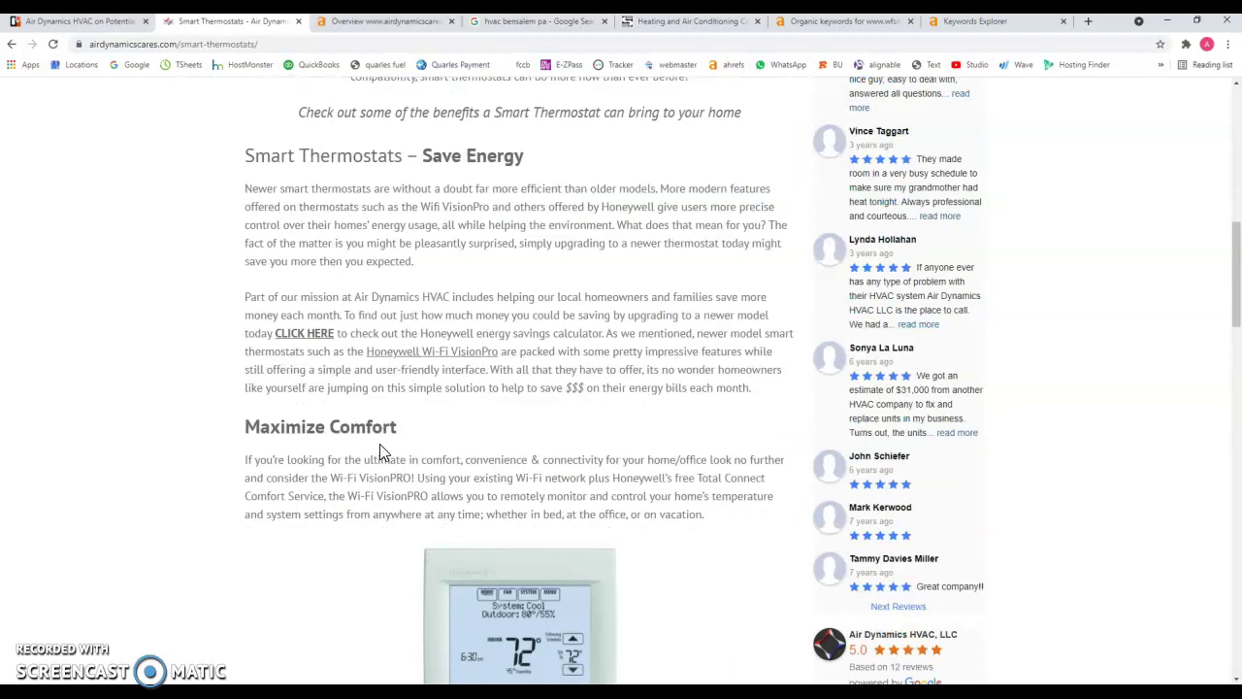
{"action": "scroll", "coordinate": [381, 448], "scroll_direction": "up", "scroll_amount": 2}
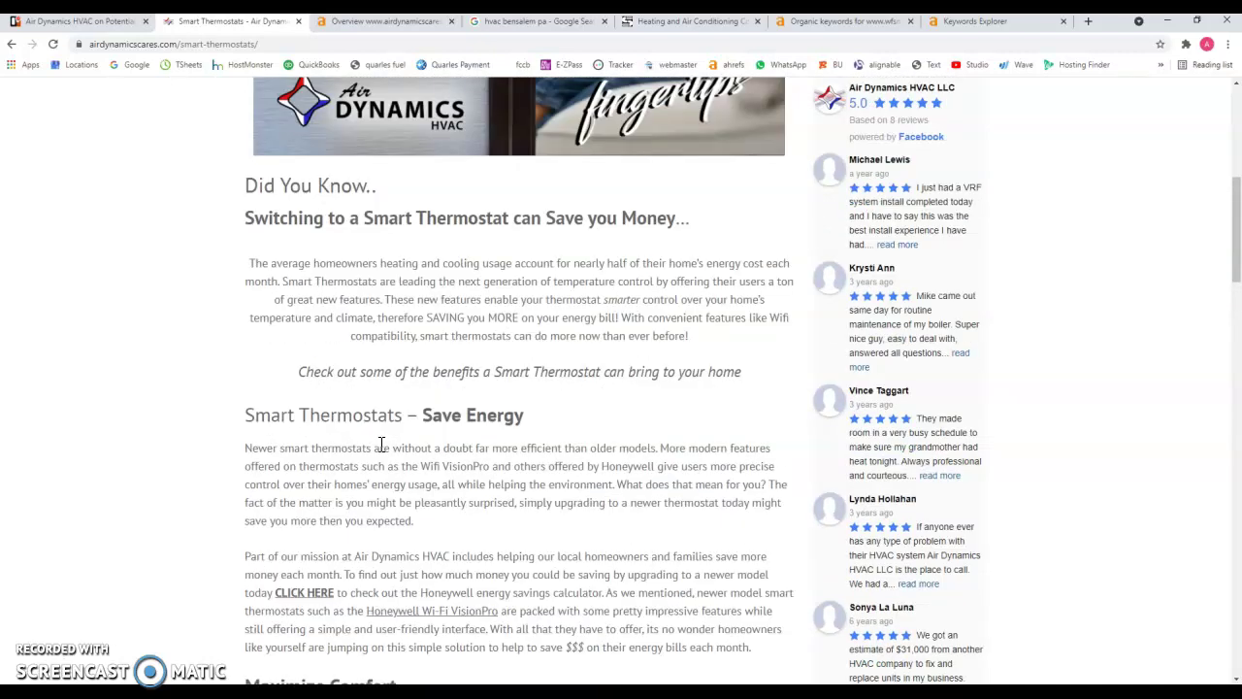
{"action": "scroll", "coordinate": [381, 448], "scroll_direction": "down", "scroll_amount": 4}
{"action": "scroll", "coordinate": [382, 449], "scroll_direction": "up", "scroll_amount": 2}
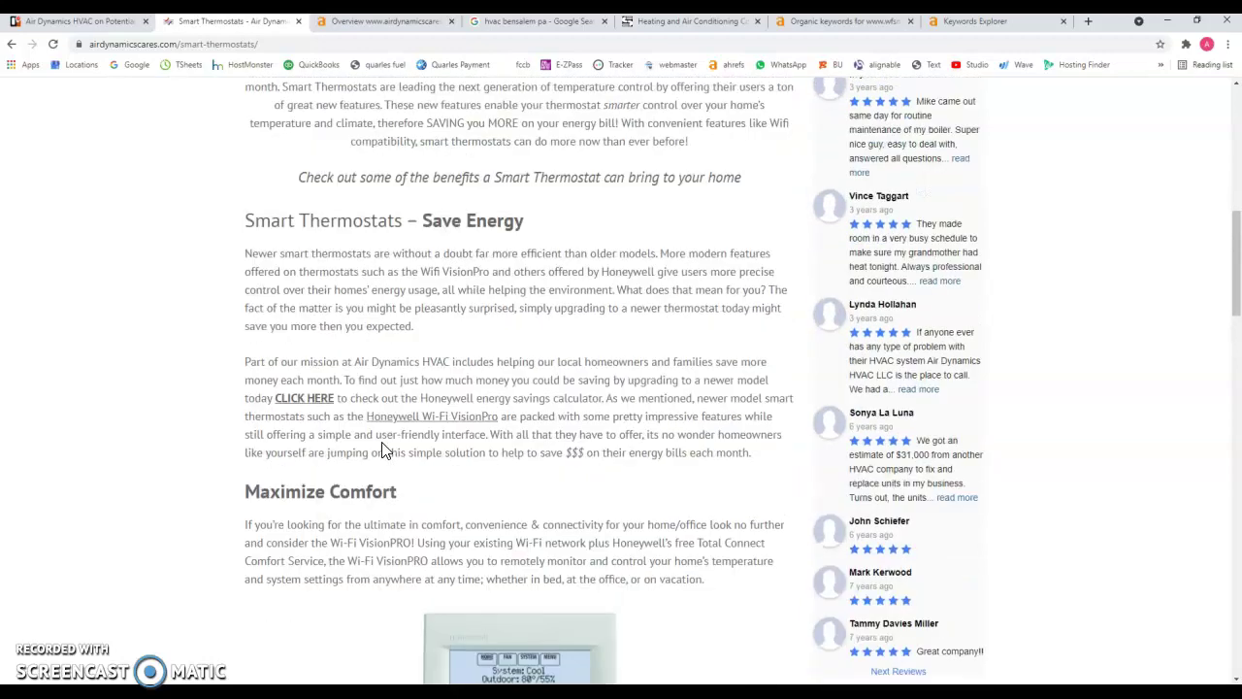
{"action": "scroll", "coordinate": [382, 450], "scroll_direction": "up", "scroll_amount": 2}
{"action": "scroll", "coordinate": [386, 451], "scroll_direction": "down", "scroll_amount": 2}
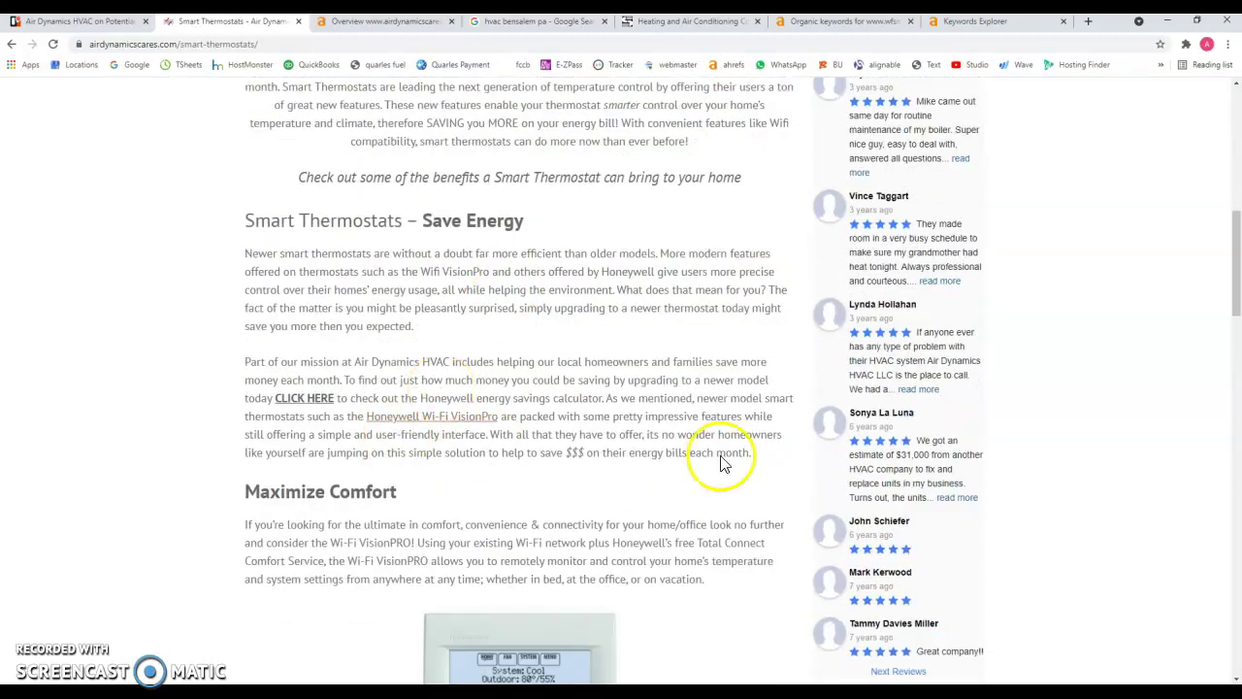
Look over the Wi-Fi Features and Remote Access sections, and return to the Smart Thermostats page header.
{"action": "scroll", "coordinate": [537, 441], "scroll_direction": "down", "scroll_amount": 8}
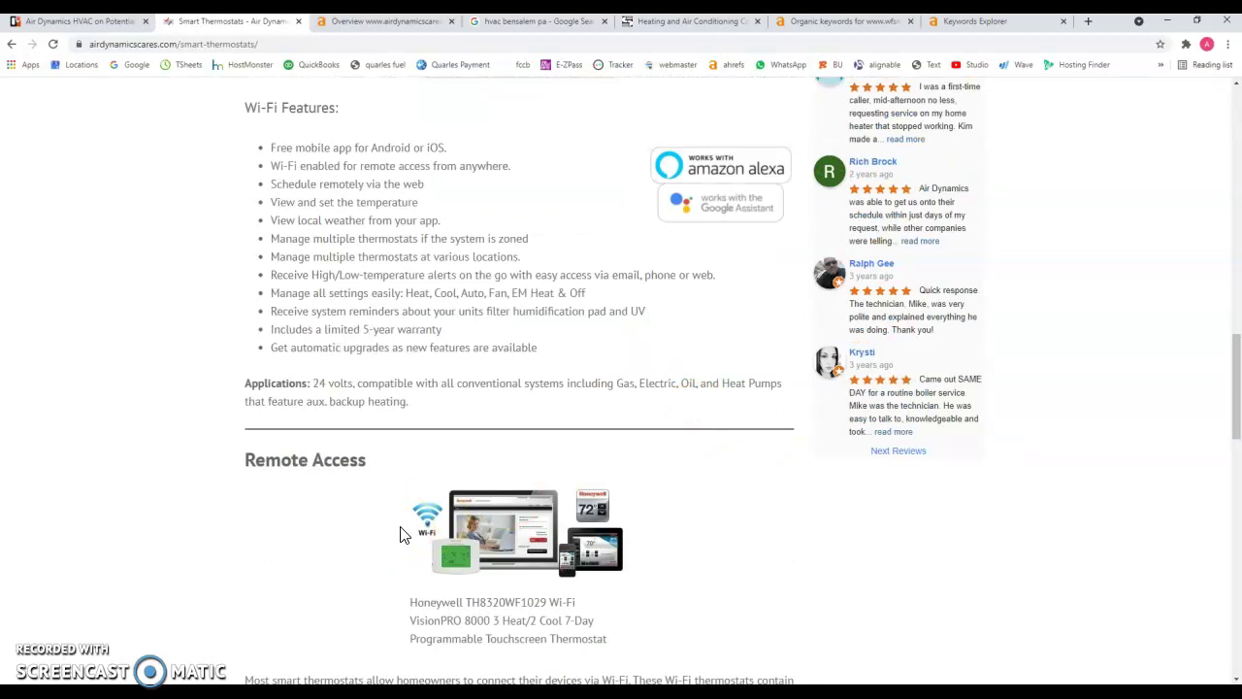
{"action": "scroll", "coordinate": [404, 535], "scroll_direction": "up", "scroll_amount": 8}
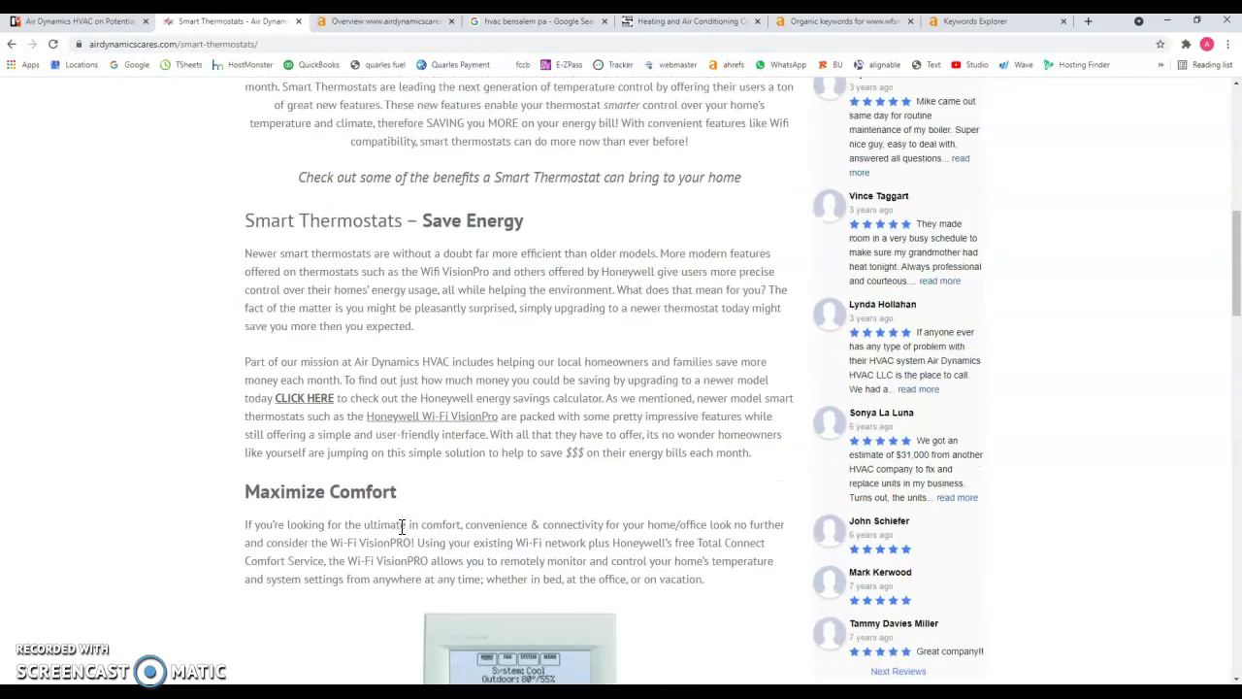
{"action": "scroll", "coordinate": [401, 526], "scroll_direction": "up", "scroll_amount": 7}
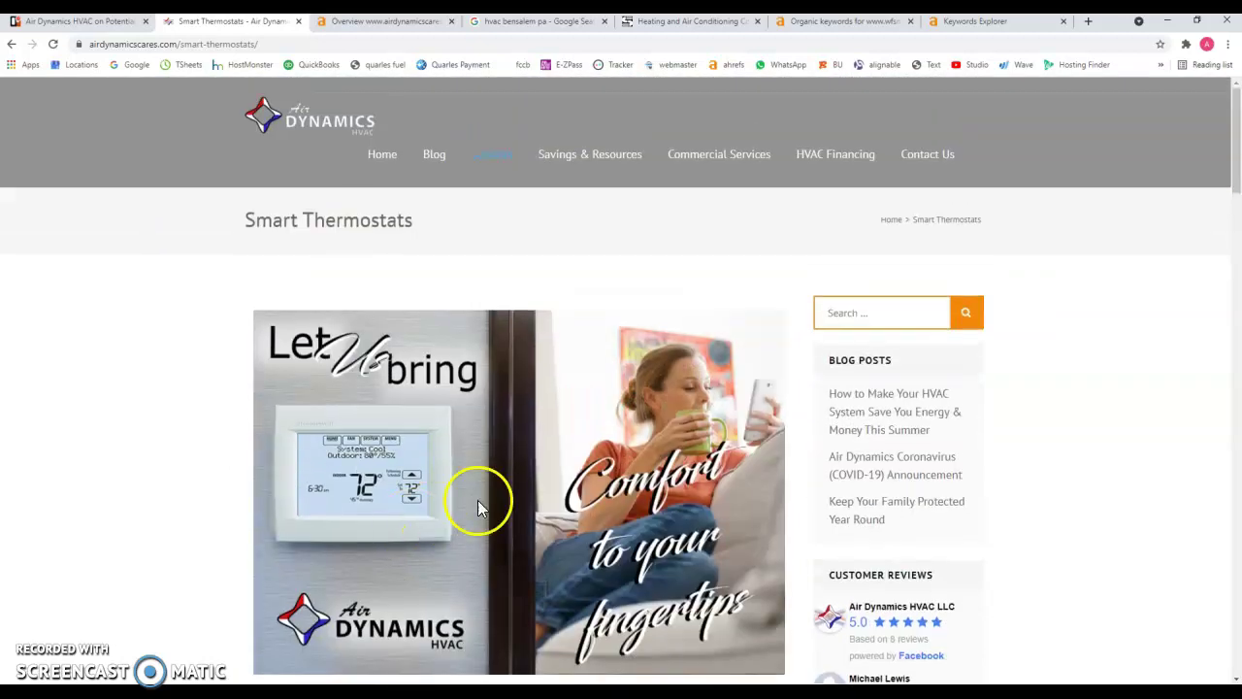
{"action": "left_click", "coordinate": [367, 26]}
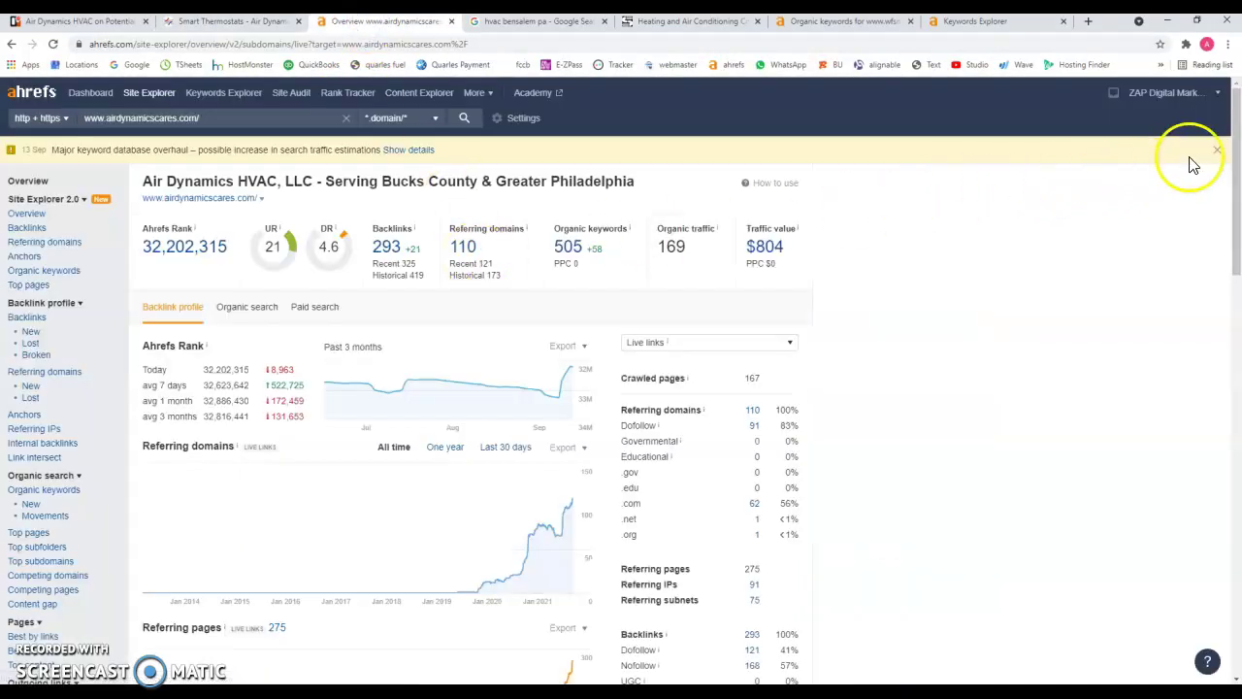
{"action": "left_click", "coordinate": [1216, 149]}
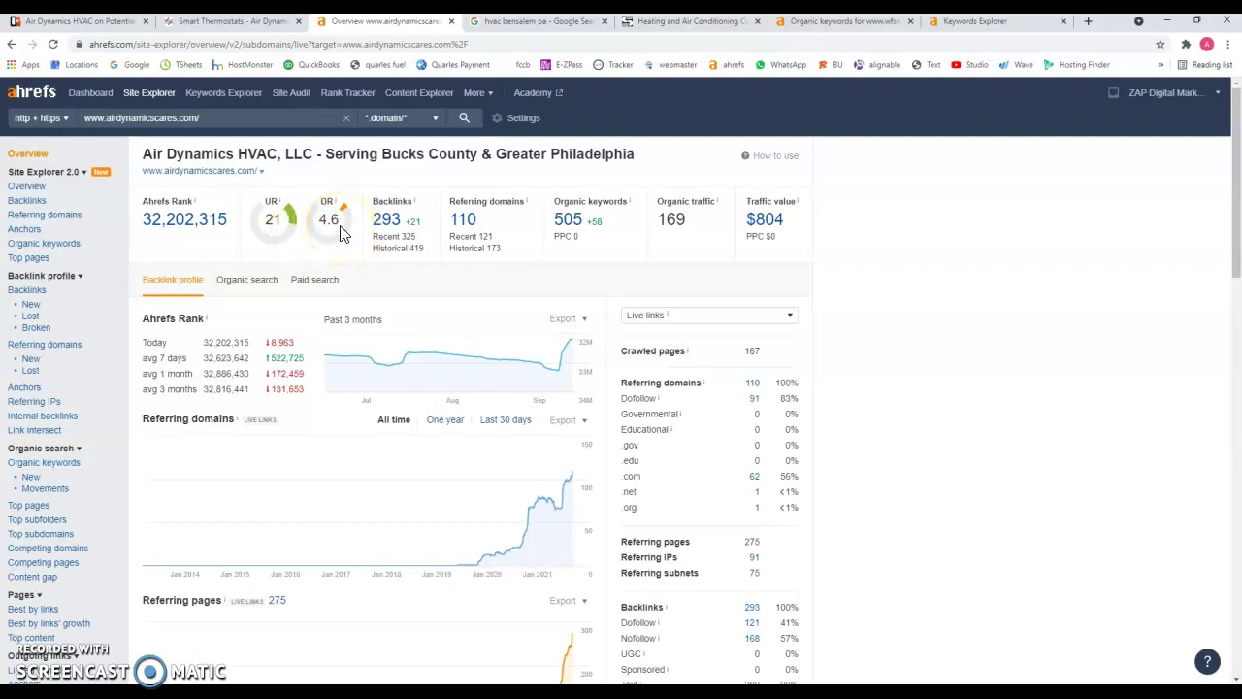
Open the site's organic keywords report and examine the keywords, volumes, positions and ranking URLs on its first page.
{"action": "left_click", "coordinate": [570, 222]}
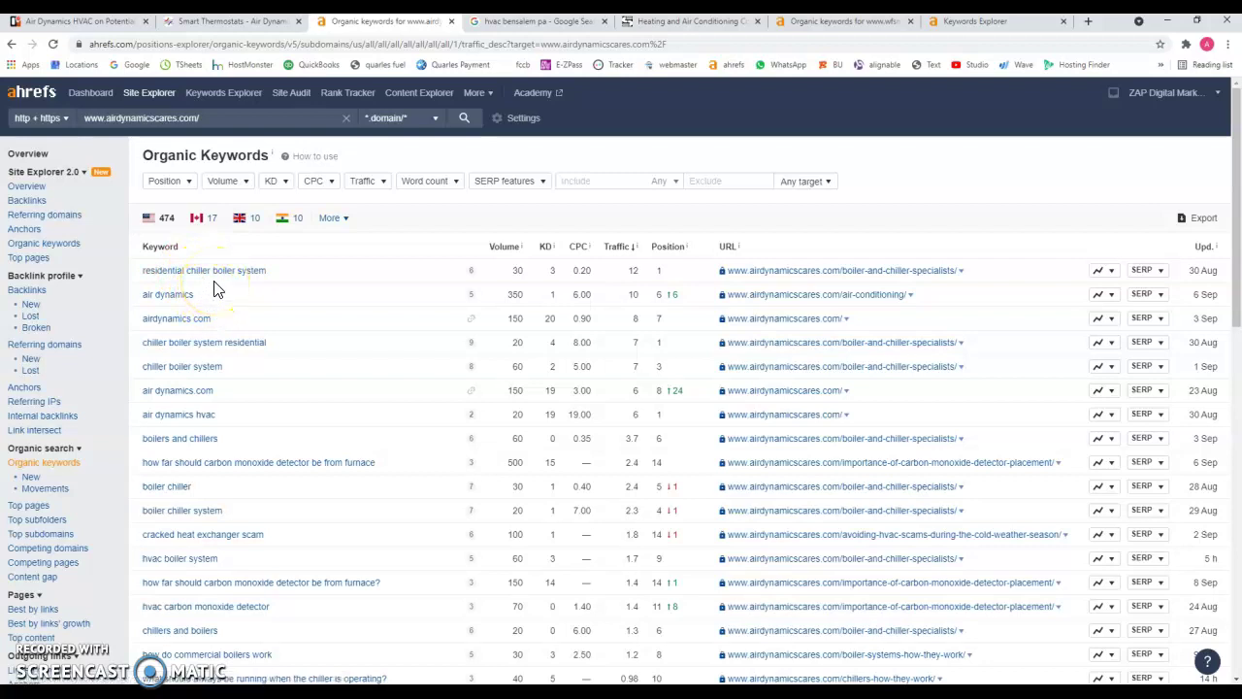
{"action": "scroll", "coordinate": [214, 278], "scroll_direction": "down", "scroll_amount": 2}
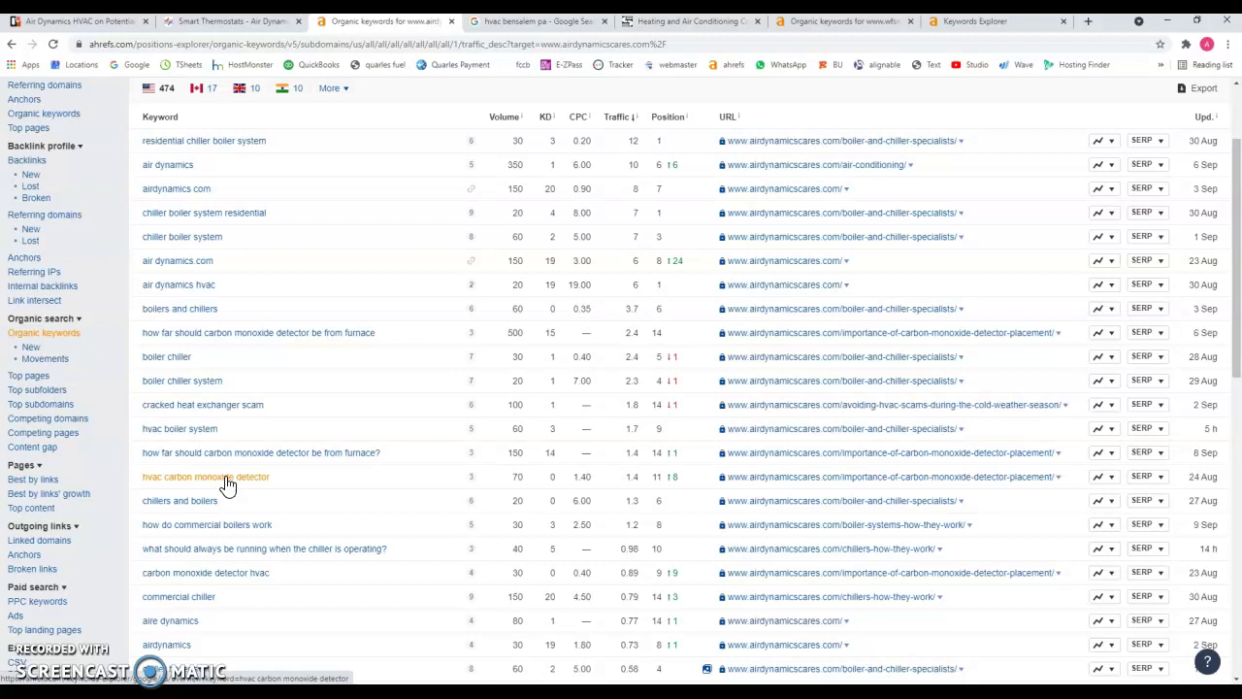
{"action": "scroll", "coordinate": [225, 485], "scroll_direction": "down", "scroll_amount": 1}
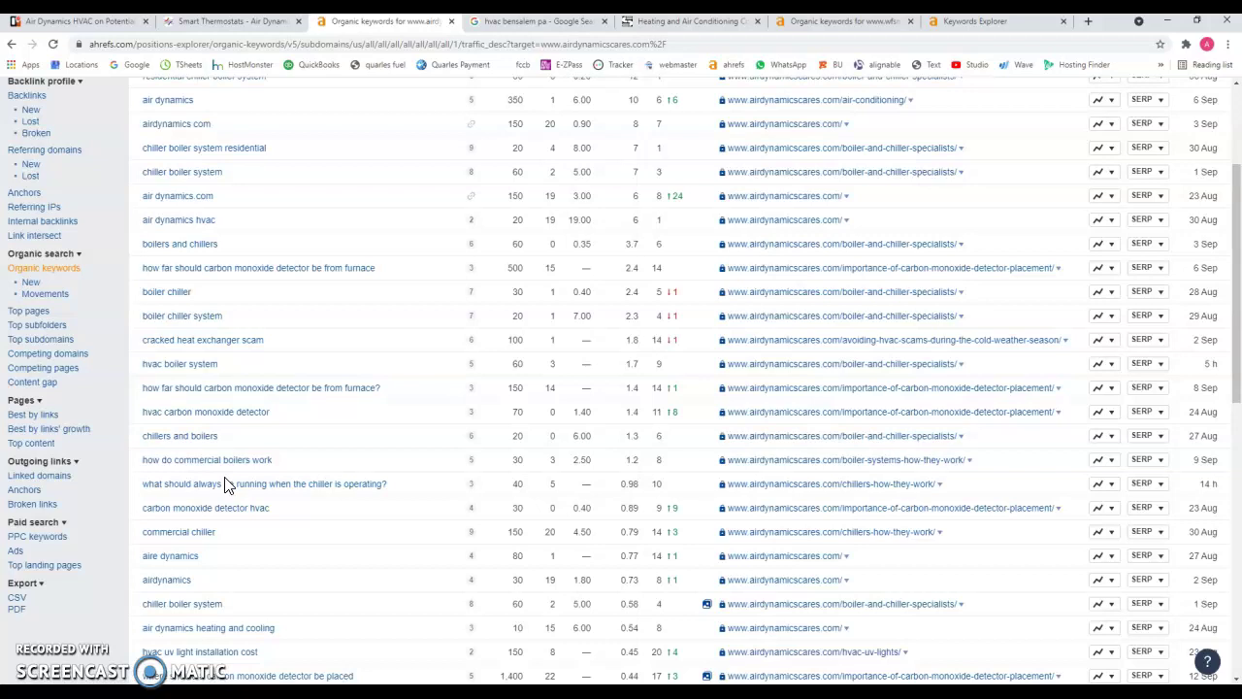
{"action": "scroll", "coordinate": [225, 435], "scroll_direction": "down", "scroll_amount": 3}
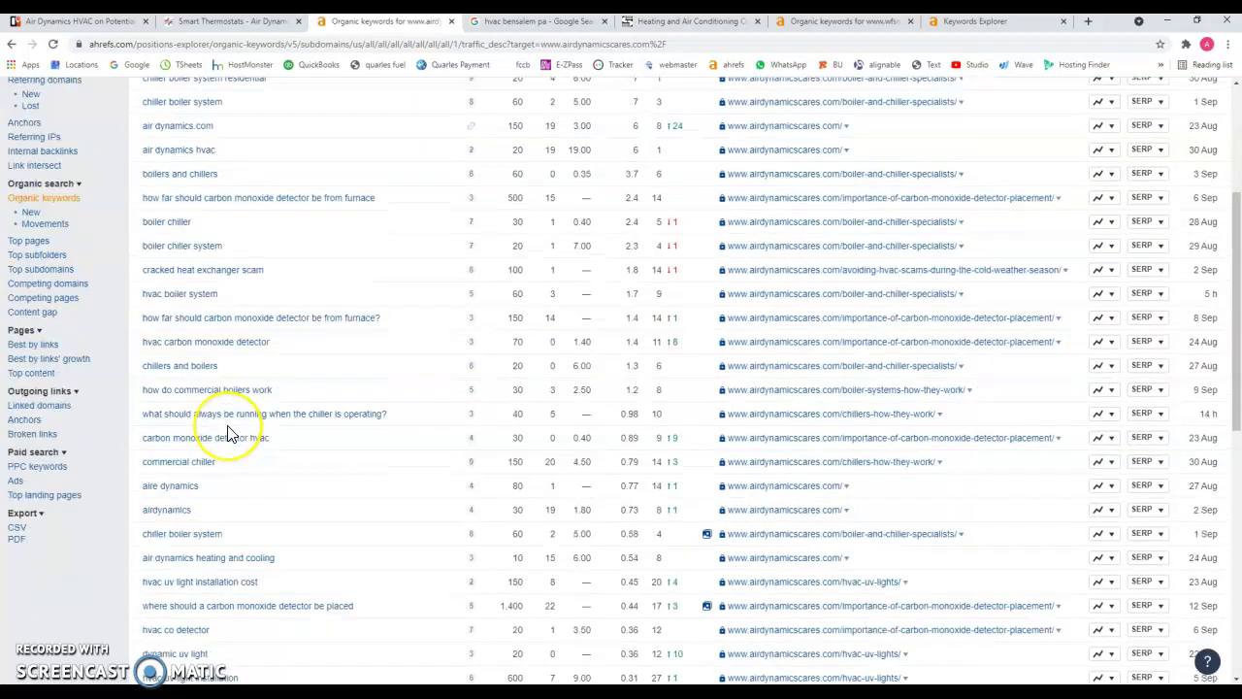
{"action": "scroll", "coordinate": [228, 434], "scroll_direction": "down", "scroll_amount": 2}
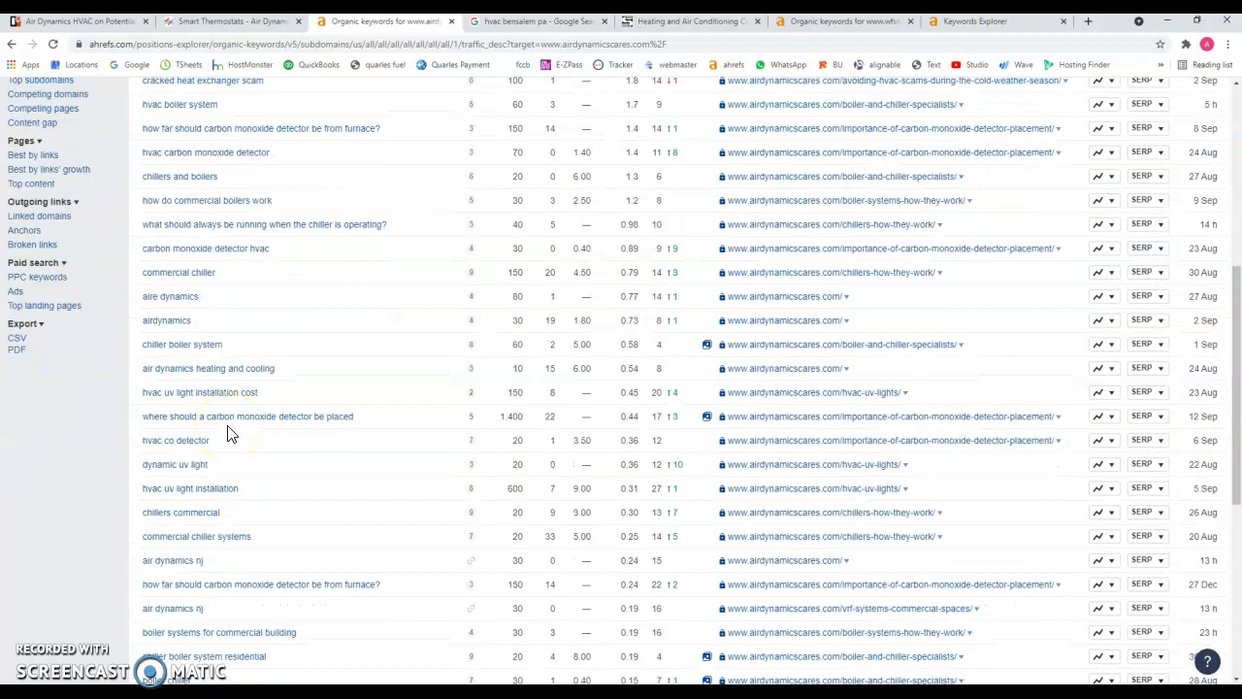
{"action": "scroll", "coordinate": [228, 434], "scroll_direction": "down", "scroll_amount": 3}
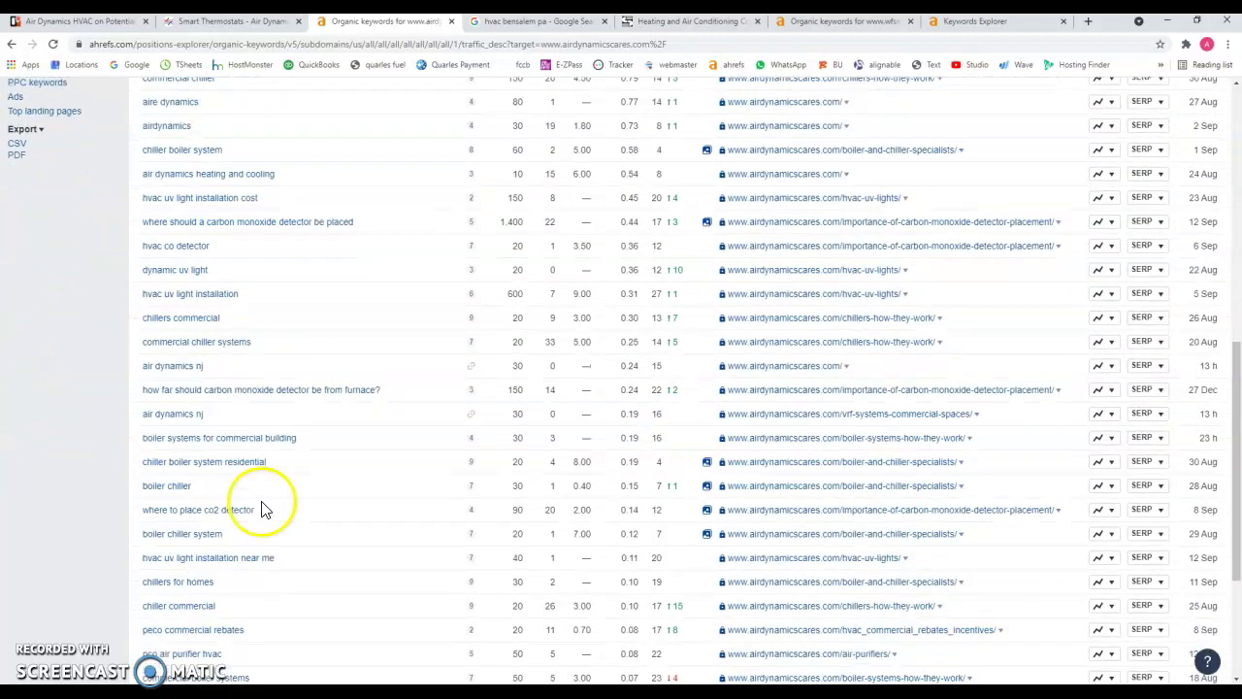
{"action": "left_click", "coordinate": [191, 368]}
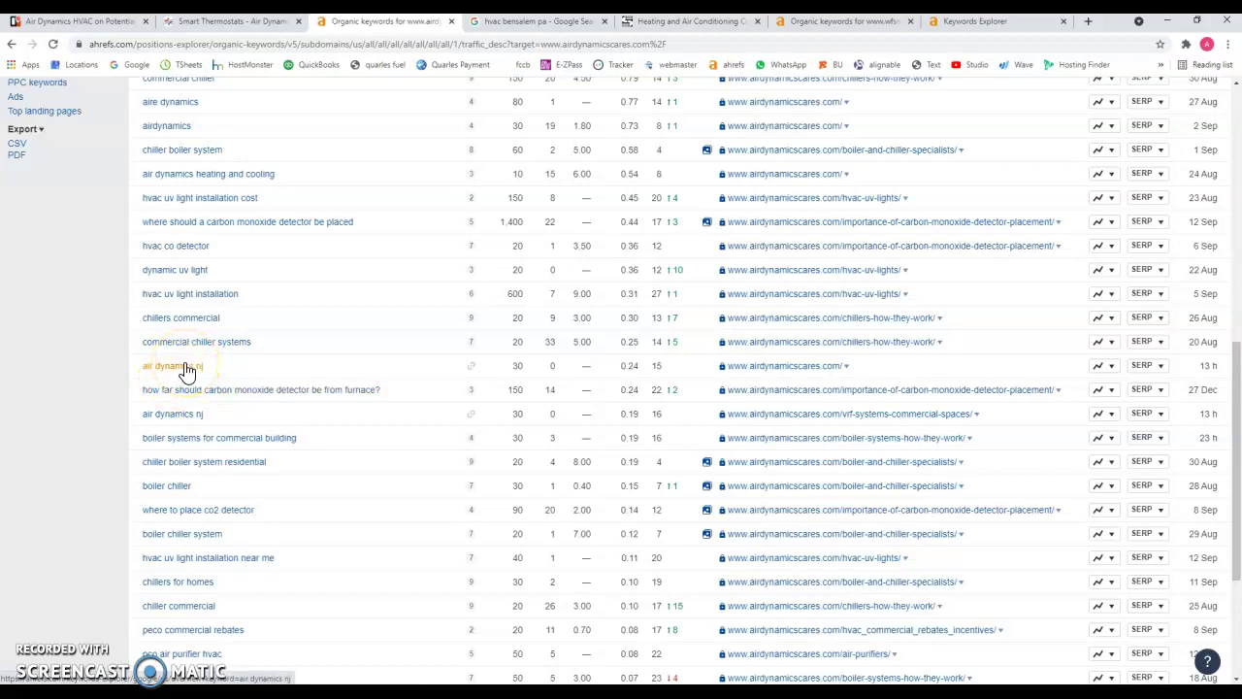
{"action": "scroll", "coordinate": [191, 389], "scroll_direction": "down", "scroll_amount": 3}
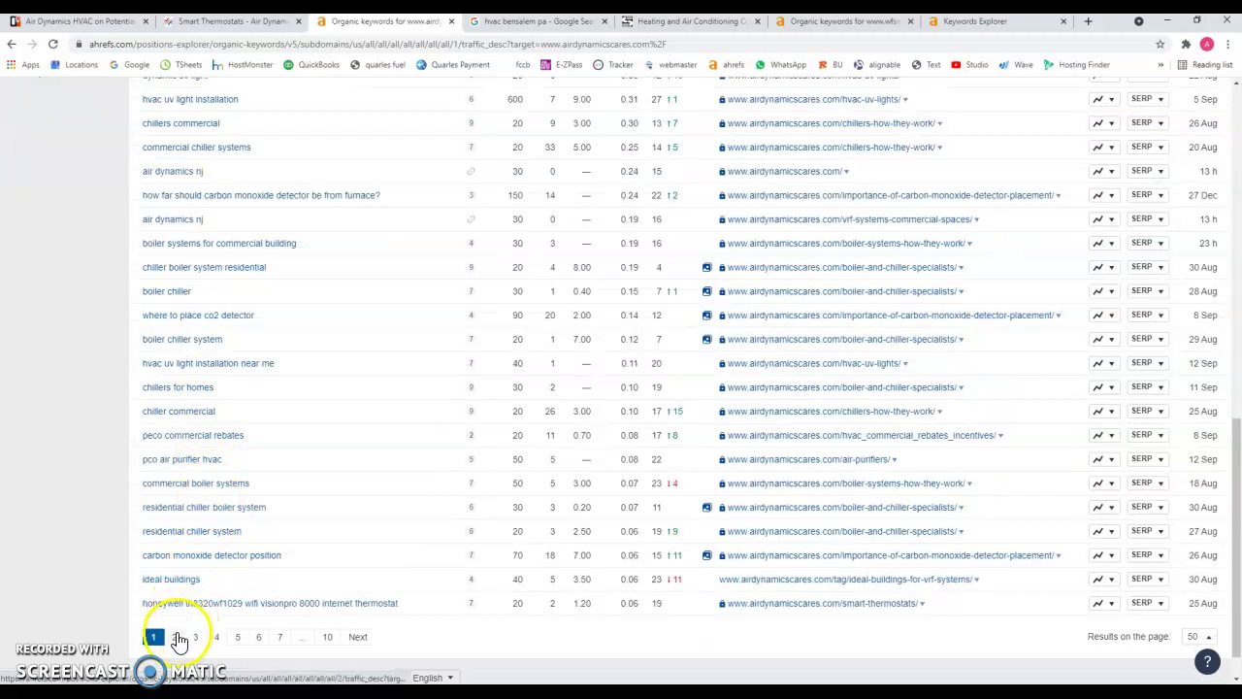
Open the second page of the site's organic keywords and look through its keywords, positions and ranking URLs.
{"action": "left_click", "coordinate": [173, 637]}
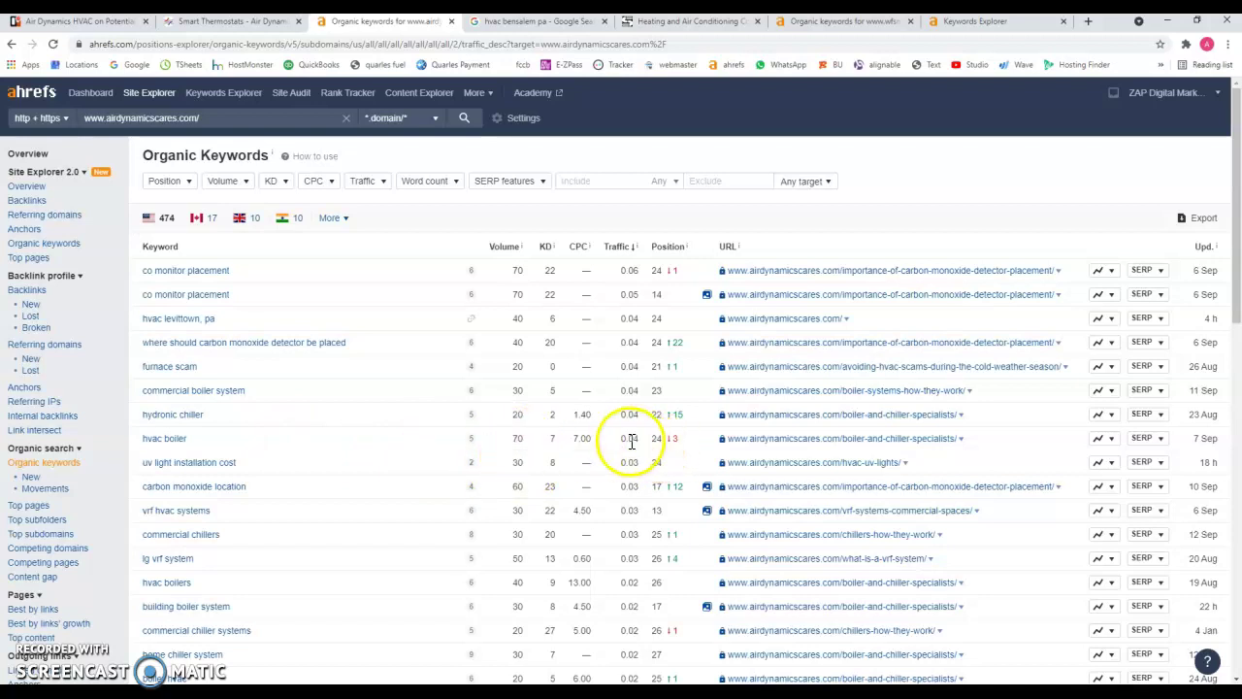
{"action": "scroll", "coordinate": [304, 485], "scroll_direction": "down", "scroll_amount": 5}
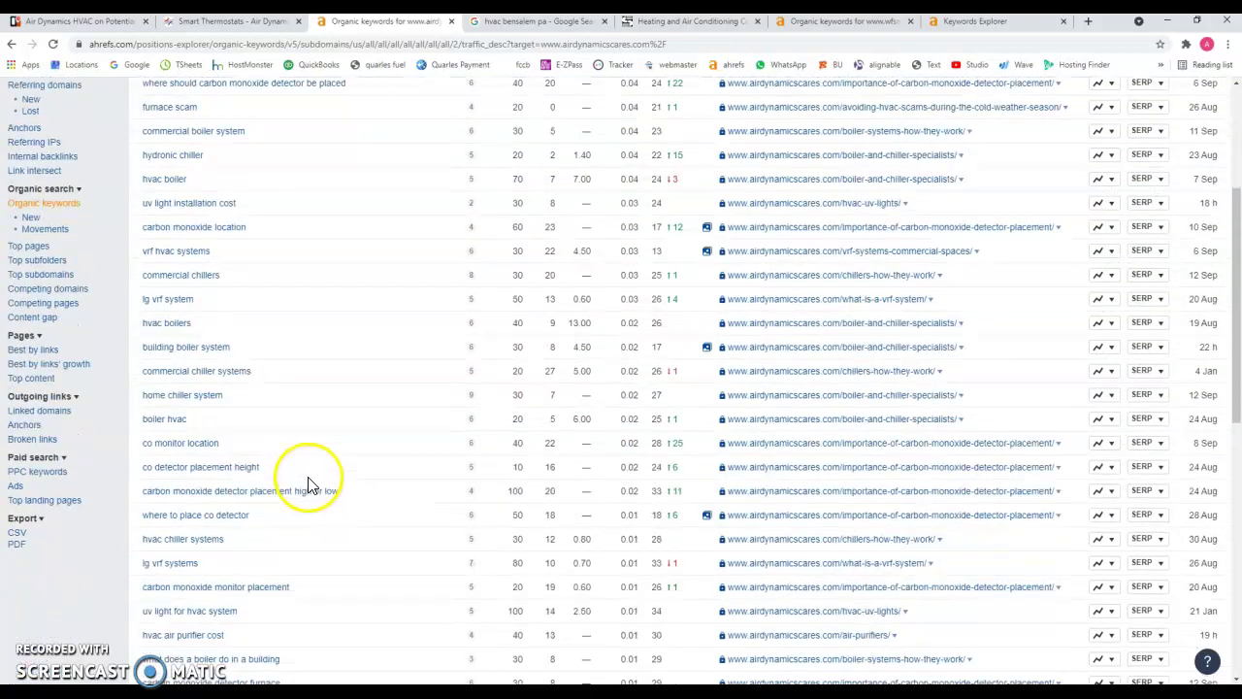
{"action": "scroll", "coordinate": [312, 484], "scroll_direction": "down", "scroll_amount": 5}
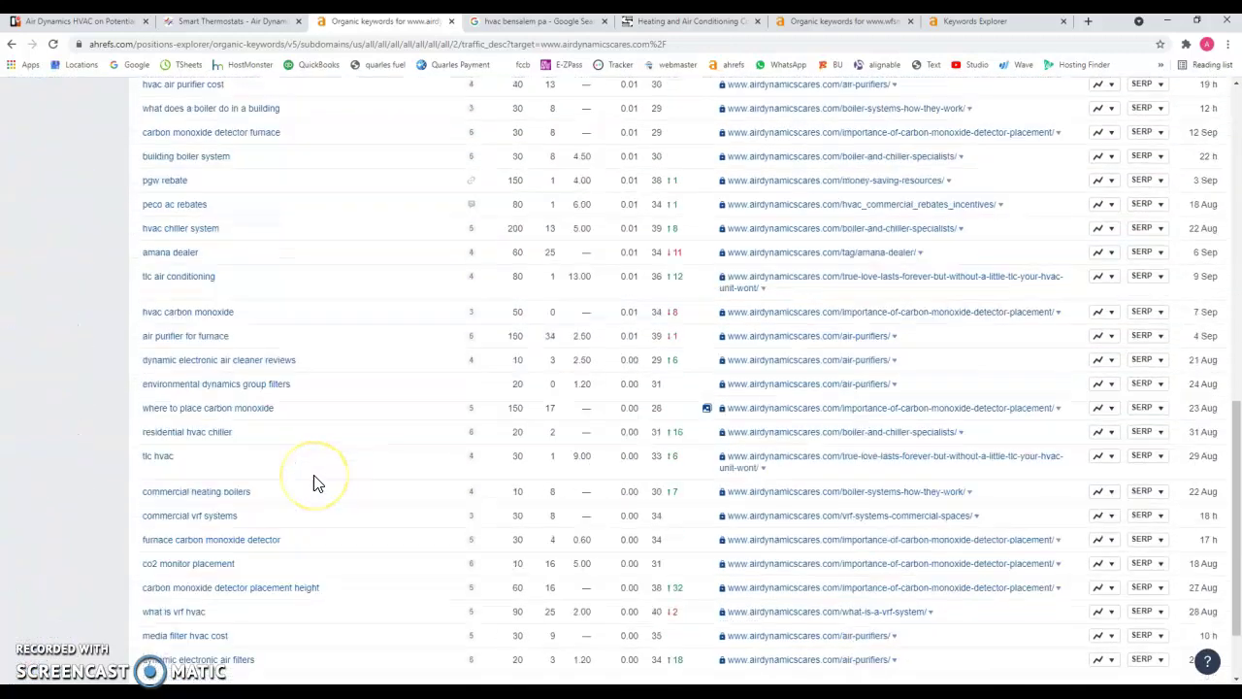
Open the third page of the site's organic keywords and examine the keywords, volumes and positions listed there.
{"action": "left_click", "coordinate": [230, 594]}
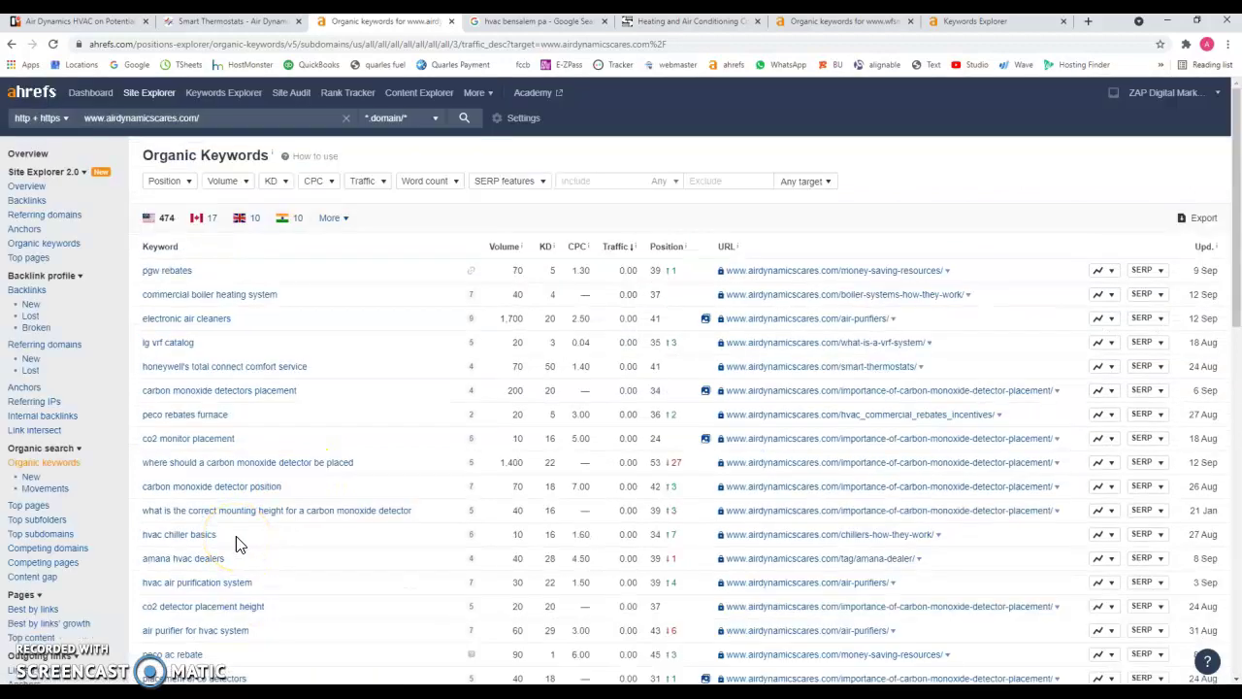
{"action": "scroll", "coordinate": [240, 546], "scroll_direction": "down", "scroll_amount": 3}
{"action": "left_click", "coordinate": [261, 522]}
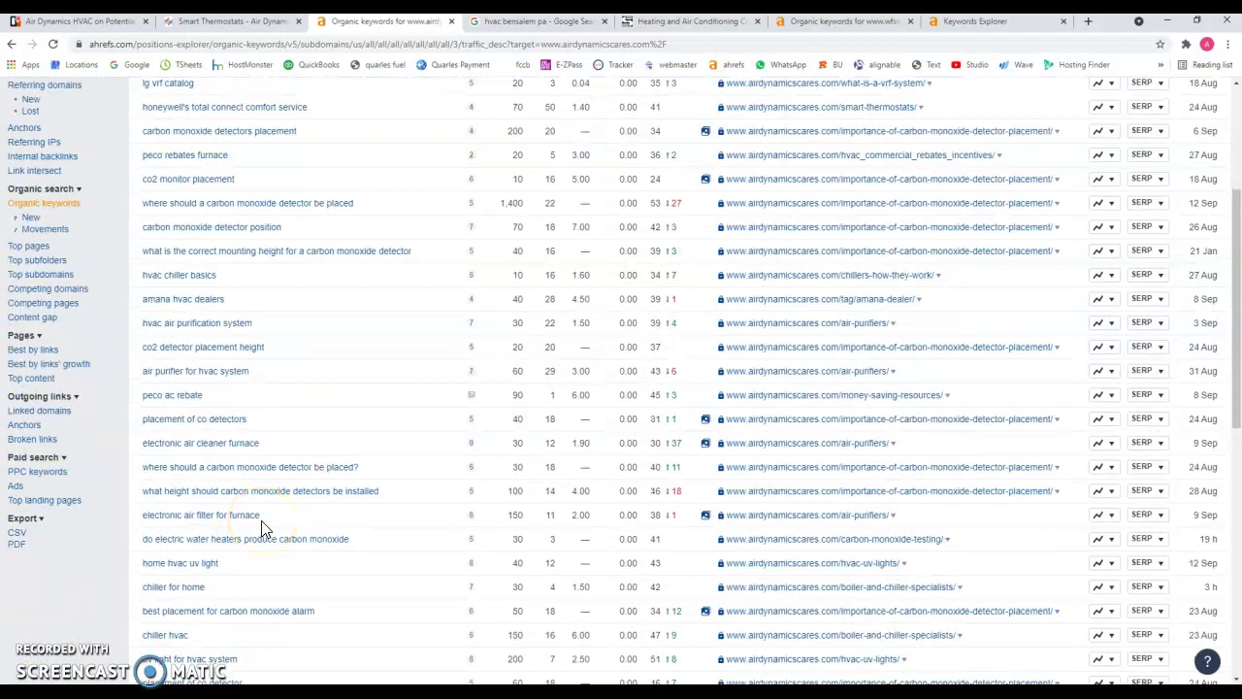
{"action": "left_click", "coordinate": [268, 502]}
{"action": "left_click", "coordinate": [270, 507]}
{"action": "scroll", "coordinate": [272, 500], "scroll_direction": "up", "scroll_amount": 2}
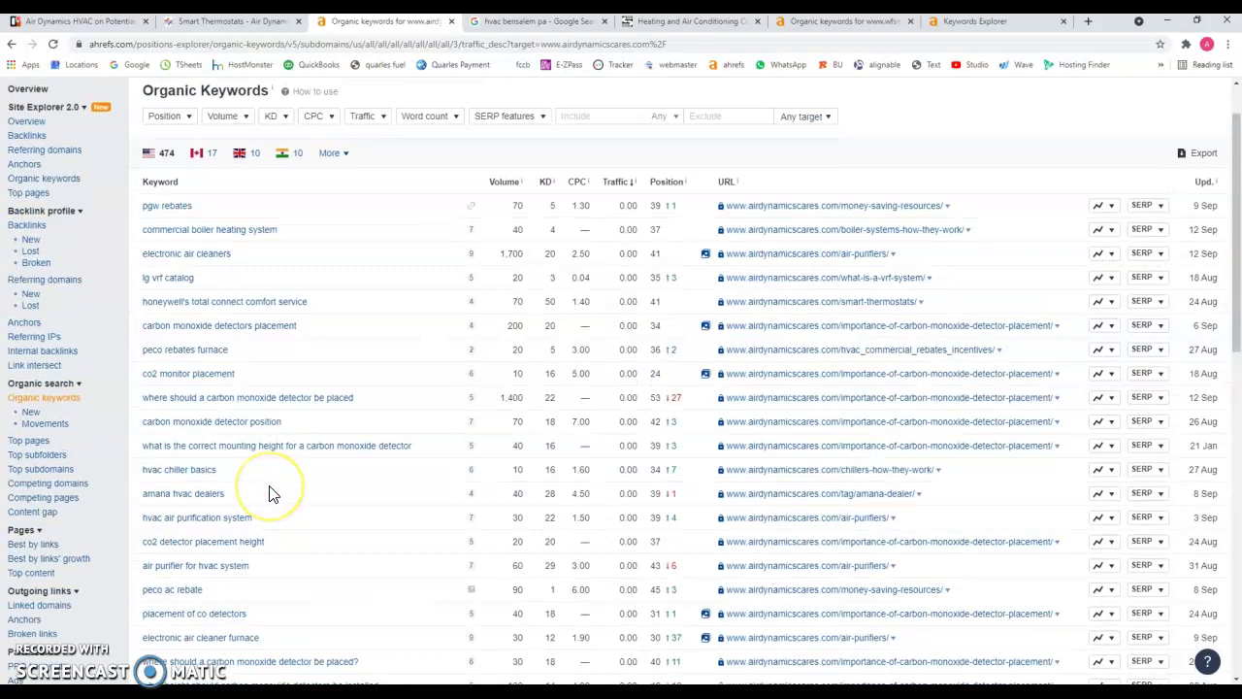
{"action": "scroll", "coordinate": [272, 495], "scroll_direction": "down", "scroll_amount": 3}
{"action": "scroll", "coordinate": [275, 496], "scroll_direction": "down", "scroll_amount": 6}
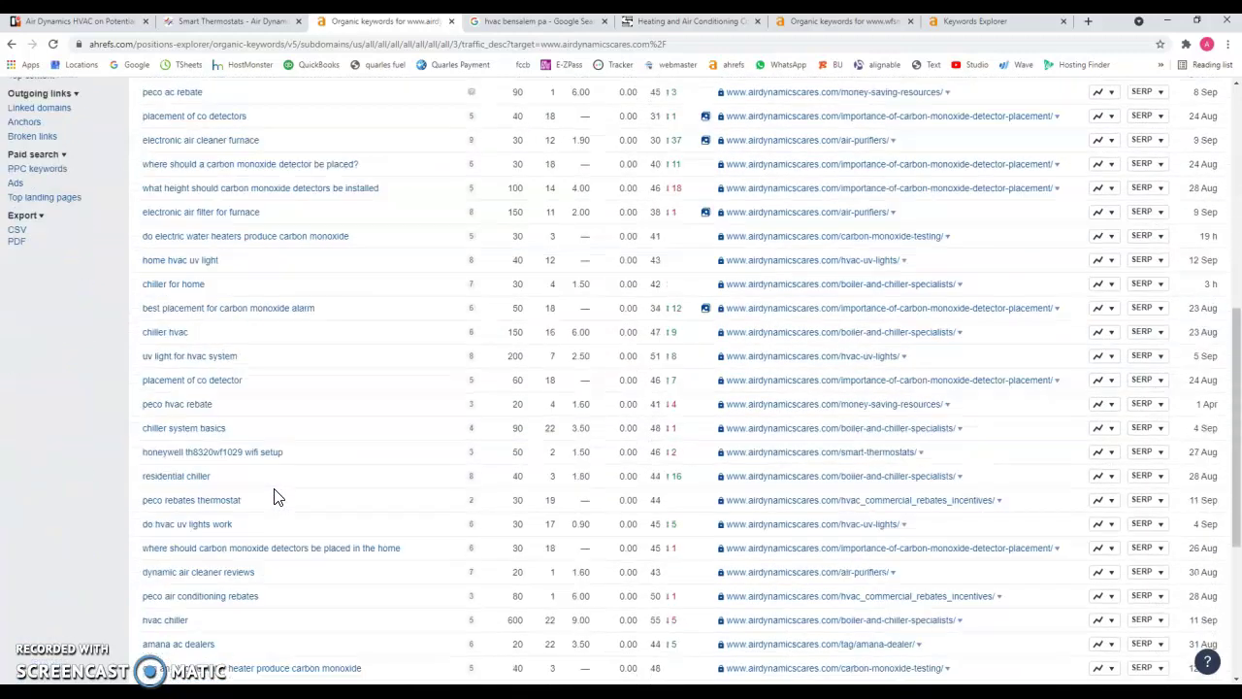
{"action": "scroll", "coordinate": [279, 495], "scroll_direction": "up", "scroll_amount": 5}
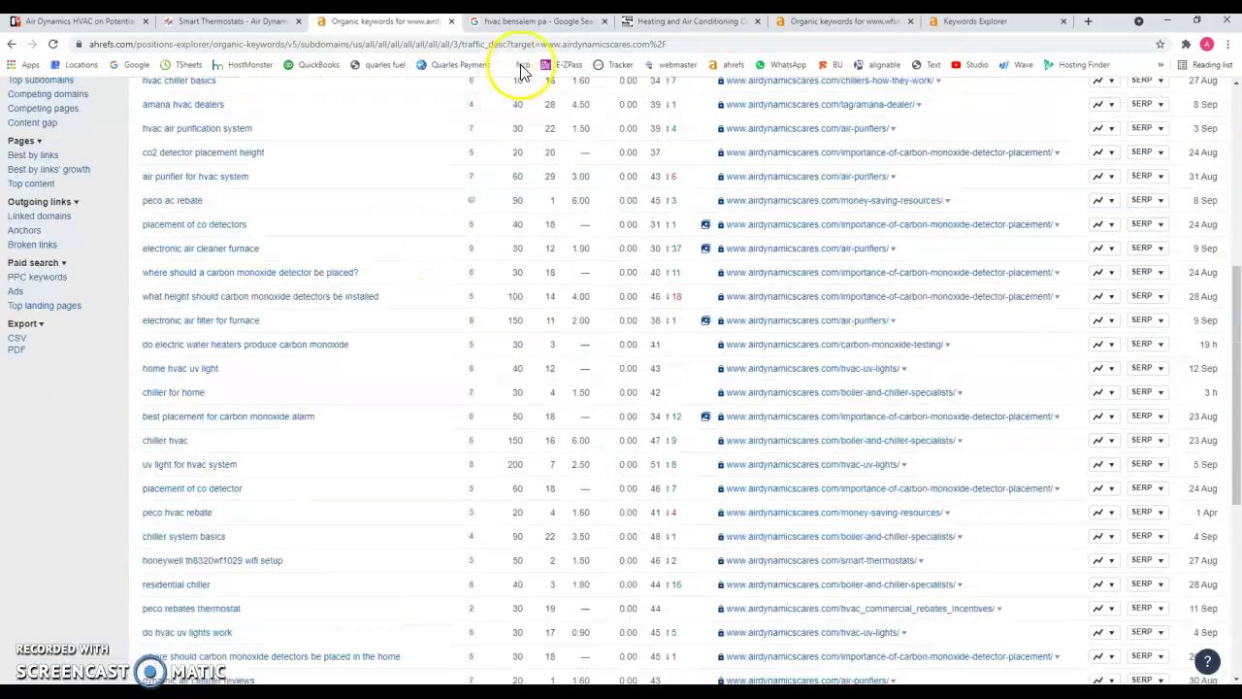
Switch to the Google results for "hvac bensalem pa" and review the sponsored HVAC pros and text ads.
{"action": "left_click", "coordinate": [535, 20]}
{"action": "left_click", "coordinate": [242, 316]}
{"action": "scroll", "coordinate": [242, 316], "scroll_direction": "up", "scroll_amount": 4}
{"action": "scroll", "coordinate": [243, 316], "scroll_direction": "up", "scroll_amount": 5}
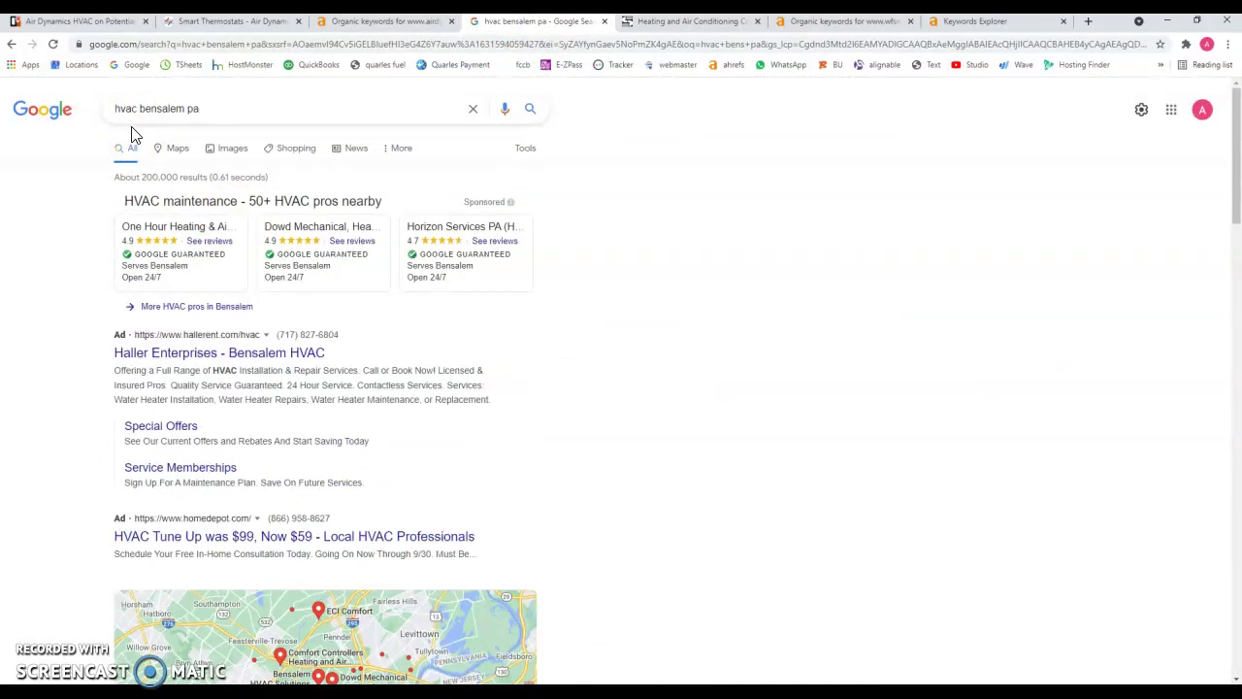
{"action": "mouse_move", "coordinate": [306, 301]}
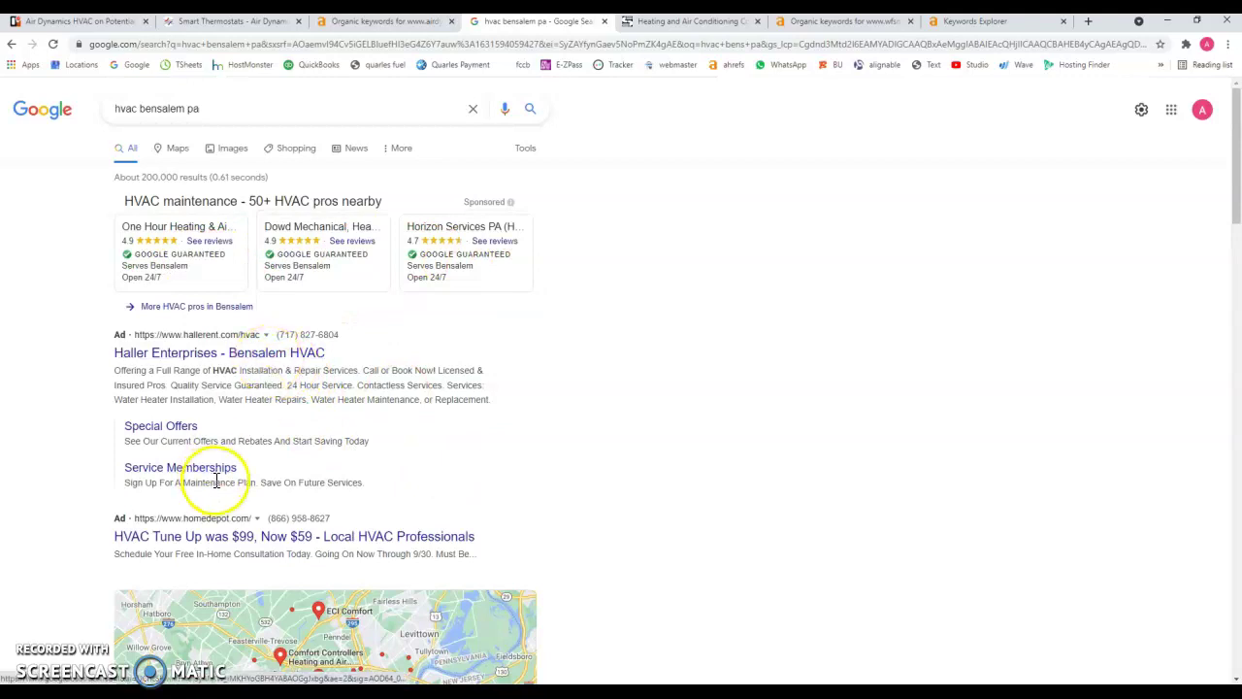
Review the local map listings in the Google results, comparing the listed HVAC contractors' ratings and reviews.
{"action": "scroll", "coordinate": [404, 368], "scroll_direction": "down", "scroll_amount": 5}
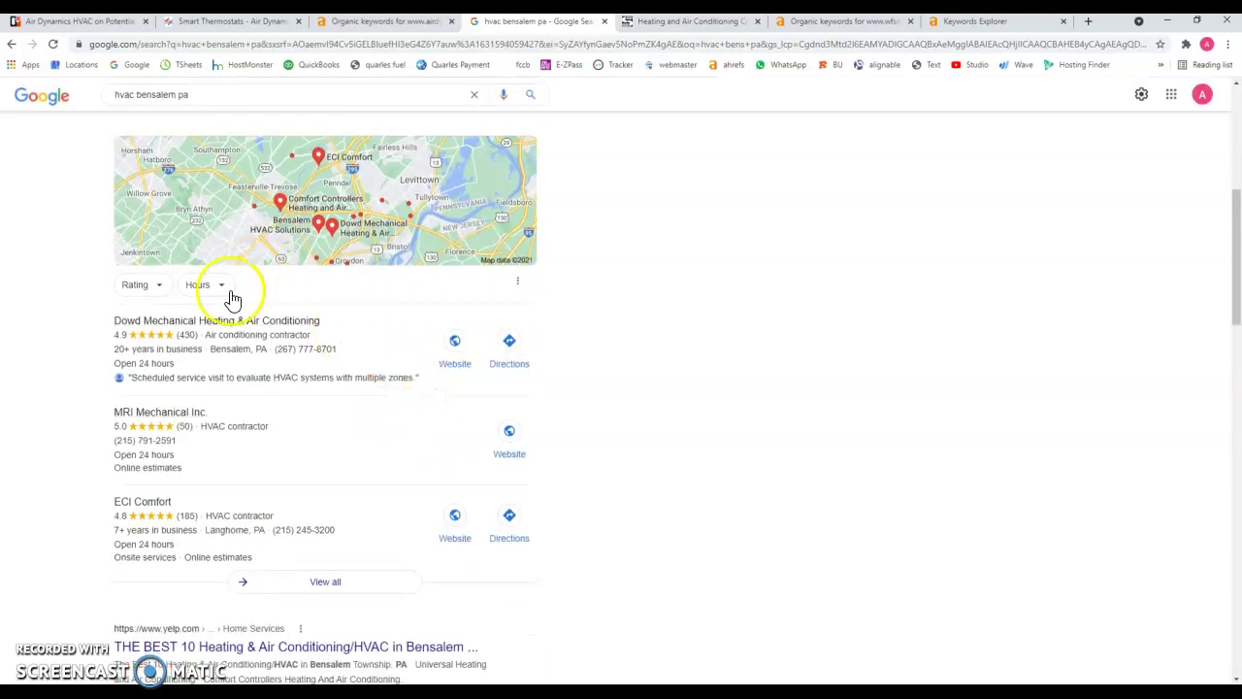
{"action": "left_click", "coordinate": [374, 461]}
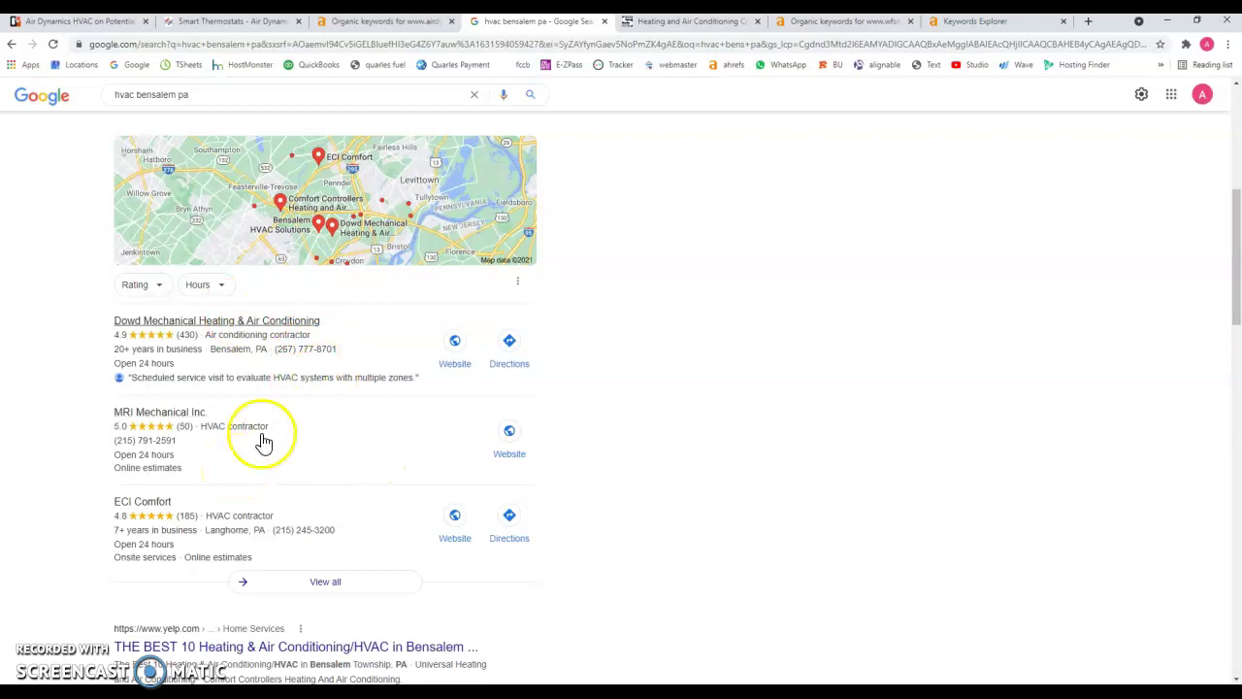
{"action": "scroll", "coordinate": [292, 443], "scroll_direction": "up", "scroll_amount": 1}
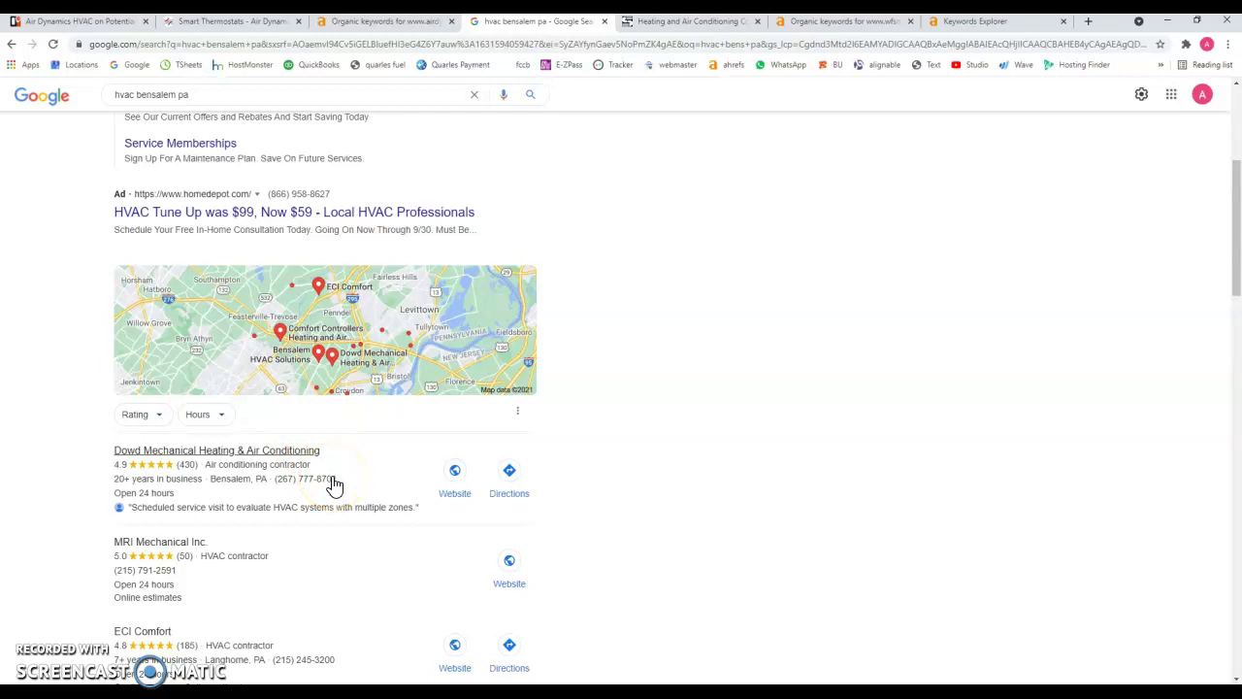
{"action": "scroll", "coordinate": [325, 436], "scroll_direction": "down", "scroll_amount": 1}
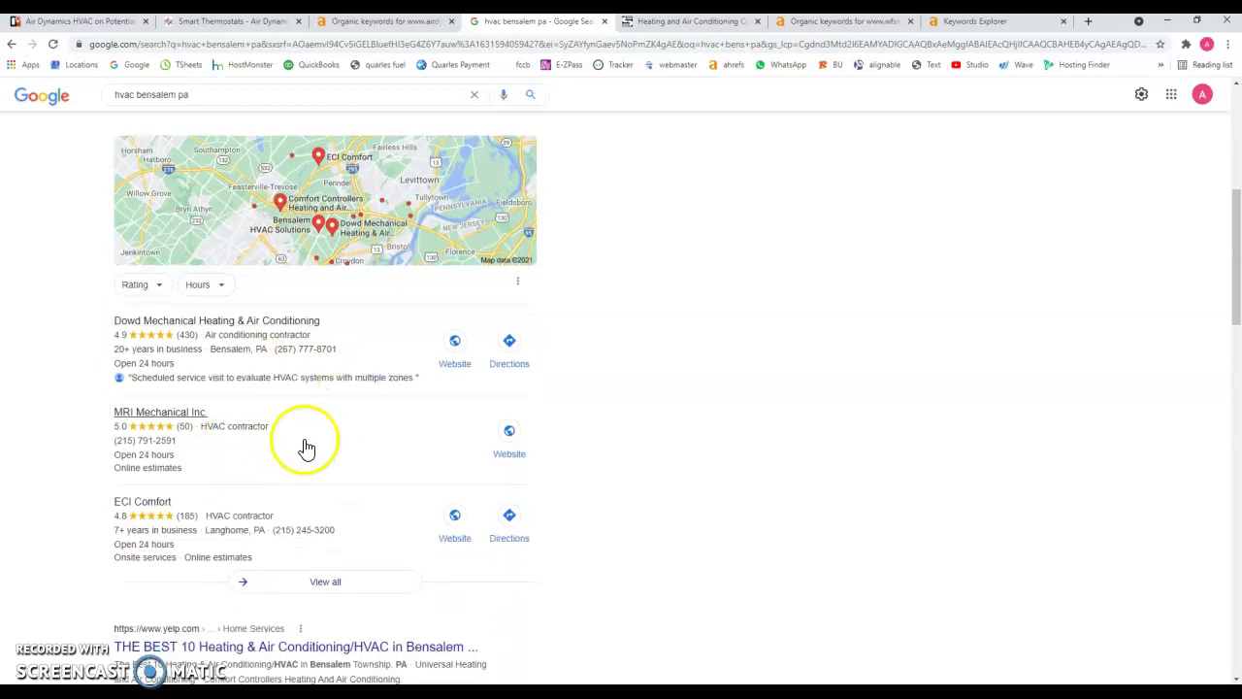
Examine the first organic results below the map, including the Yelp, Horizon, W.F. Smith and Dowd listings.
{"action": "scroll", "coordinate": [325, 446], "scroll_direction": "down", "scroll_amount": 3}
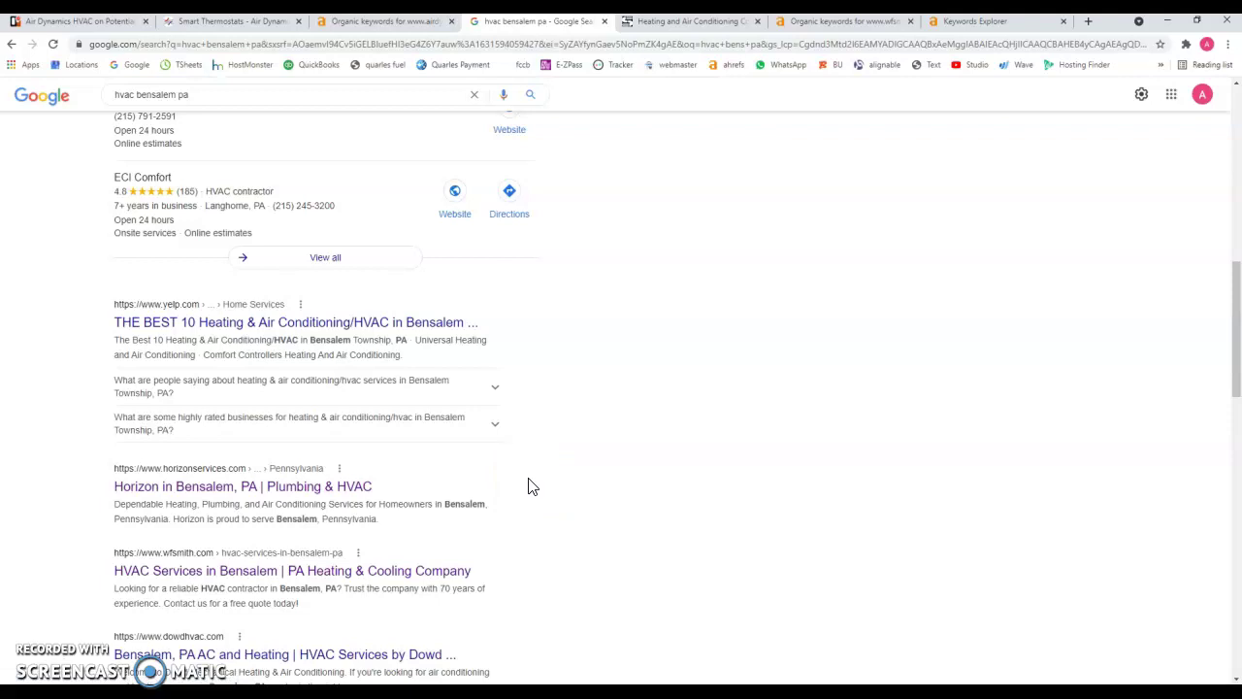
{"action": "scroll", "coordinate": [529, 485], "scroll_direction": "down", "scroll_amount": 2}
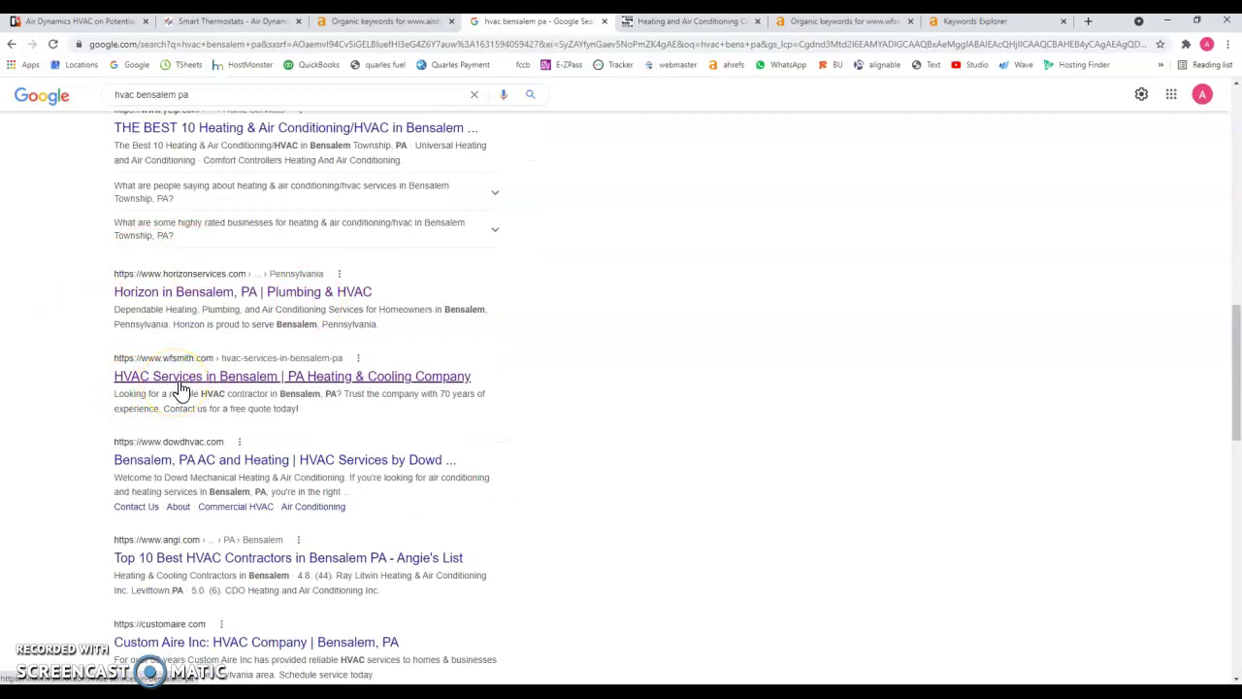
{"action": "scroll", "coordinate": [178, 391], "scroll_direction": "up", "scroll_amount": 2}
{"action": "scroll", "coordinate": [222, 505], "scroll_direction": "down", "scroll_amount": 2}
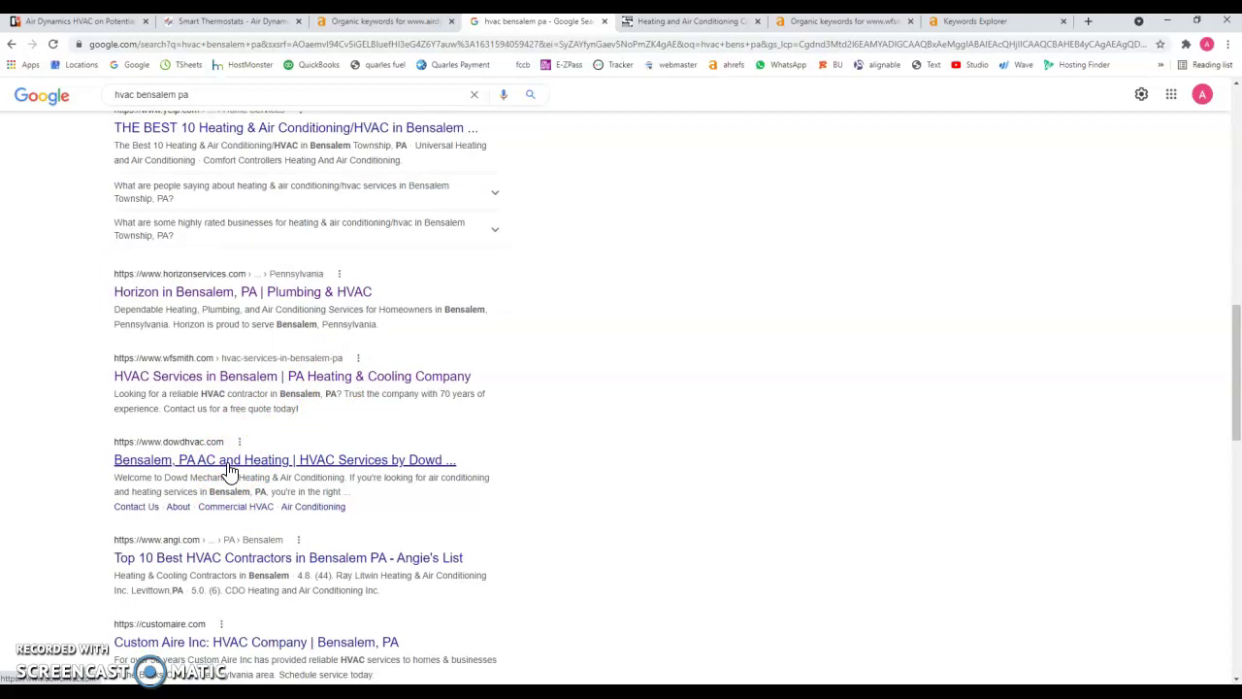
Recheck the map listings and scan the remaining results through the related searches, returning to the W.F. Smith result.
{"action": "scroll", "coordinate": [230, 471], "scroll_direction": "up", "scroll_amount": 6}
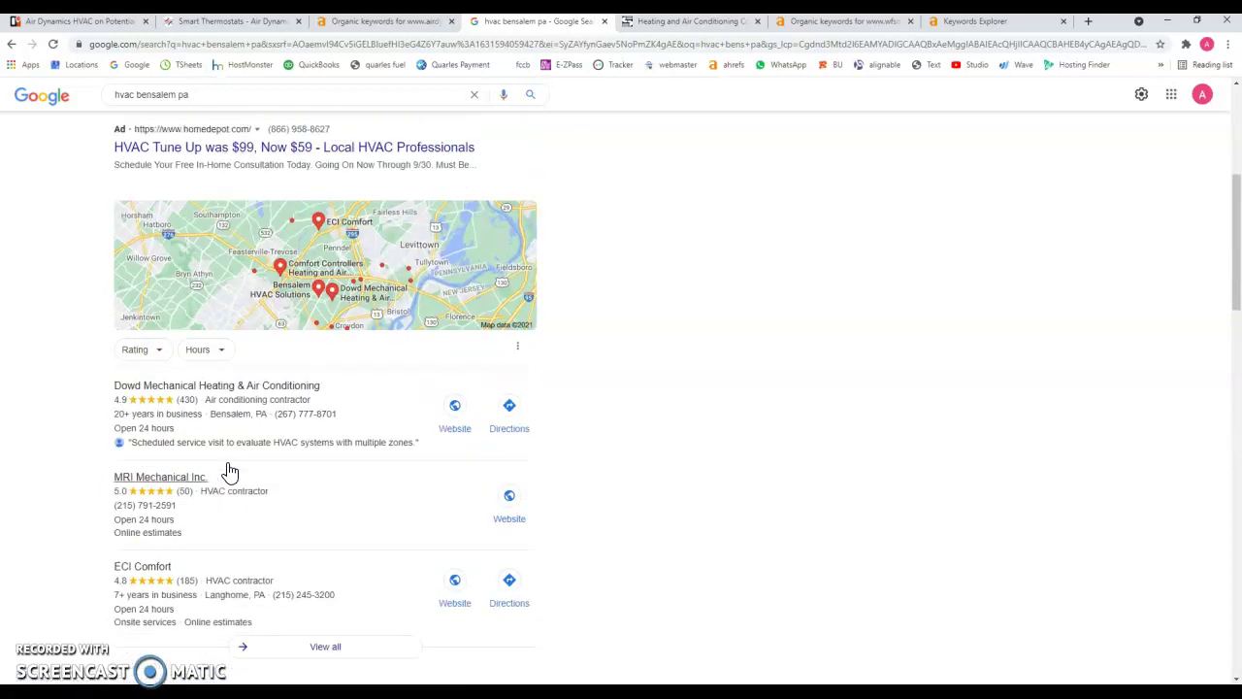
{"action": "scroll", "coordinate": [325, 457], "scroll_direction": "down", "scroll_amount": 1}
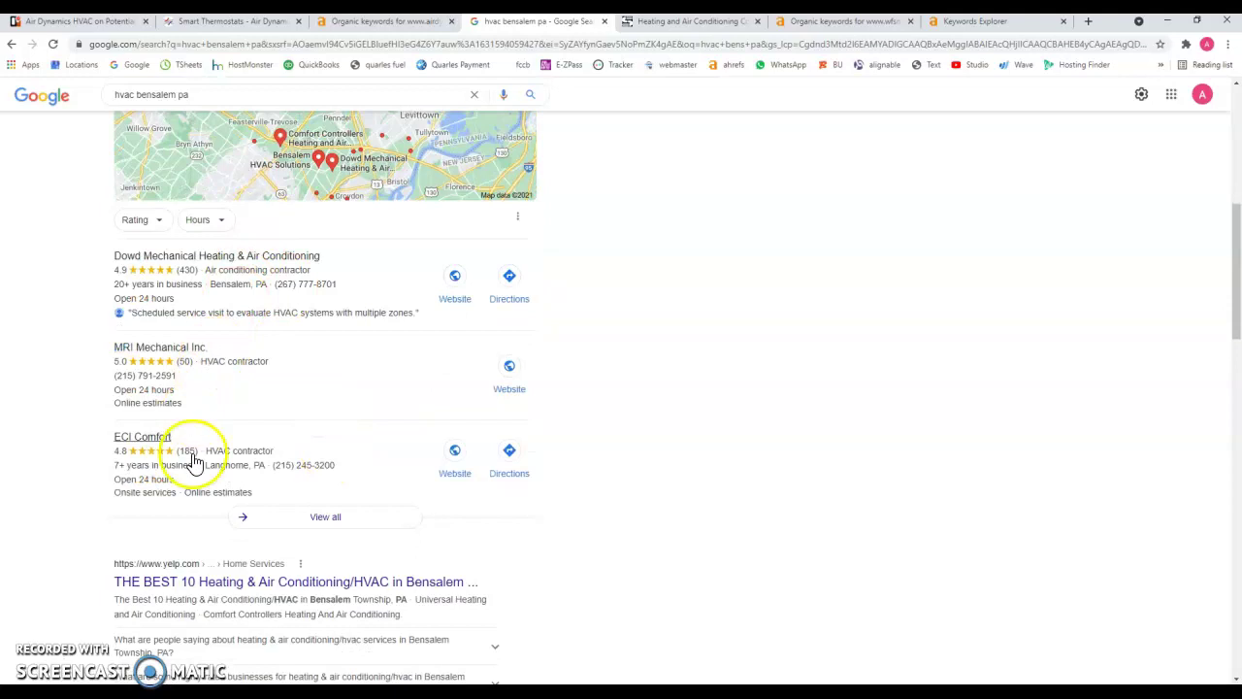
{"action": "scroll", "coordinate": [194, 463], "scroll_direction": "down", "scroll_amount": 3}
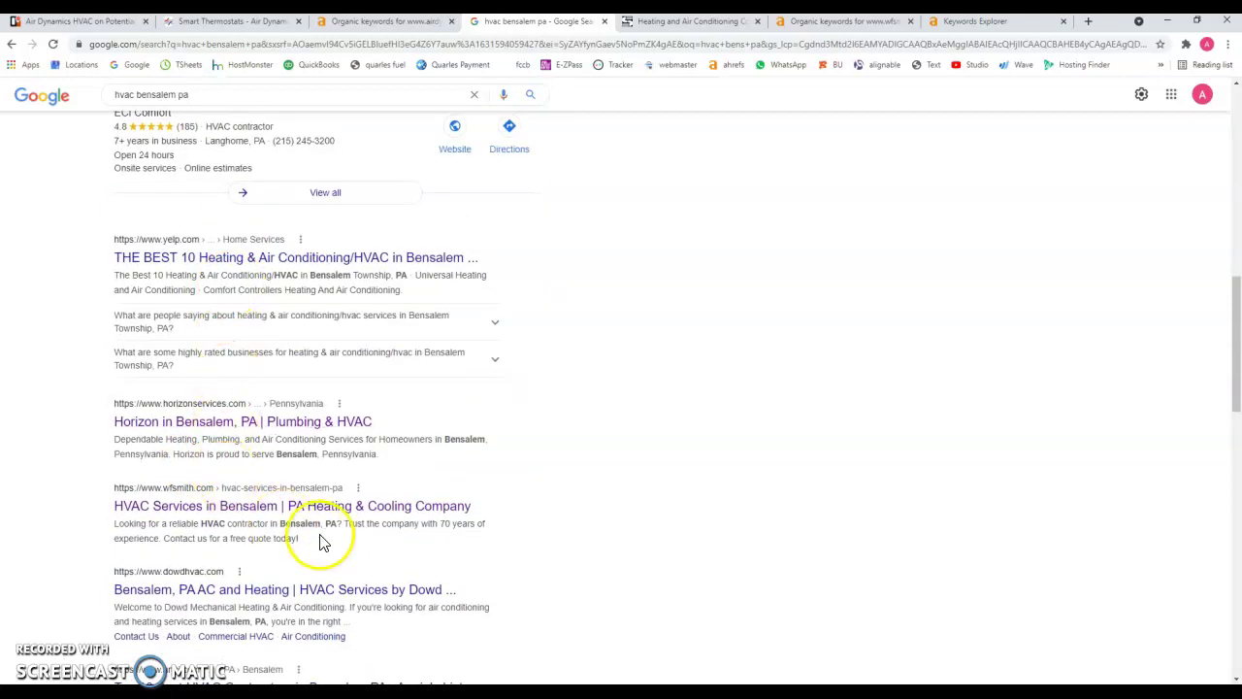
{"action": "scroll", "coordinate": [323, 542], "scroll_direction": "down", "scroll_amount": 11}
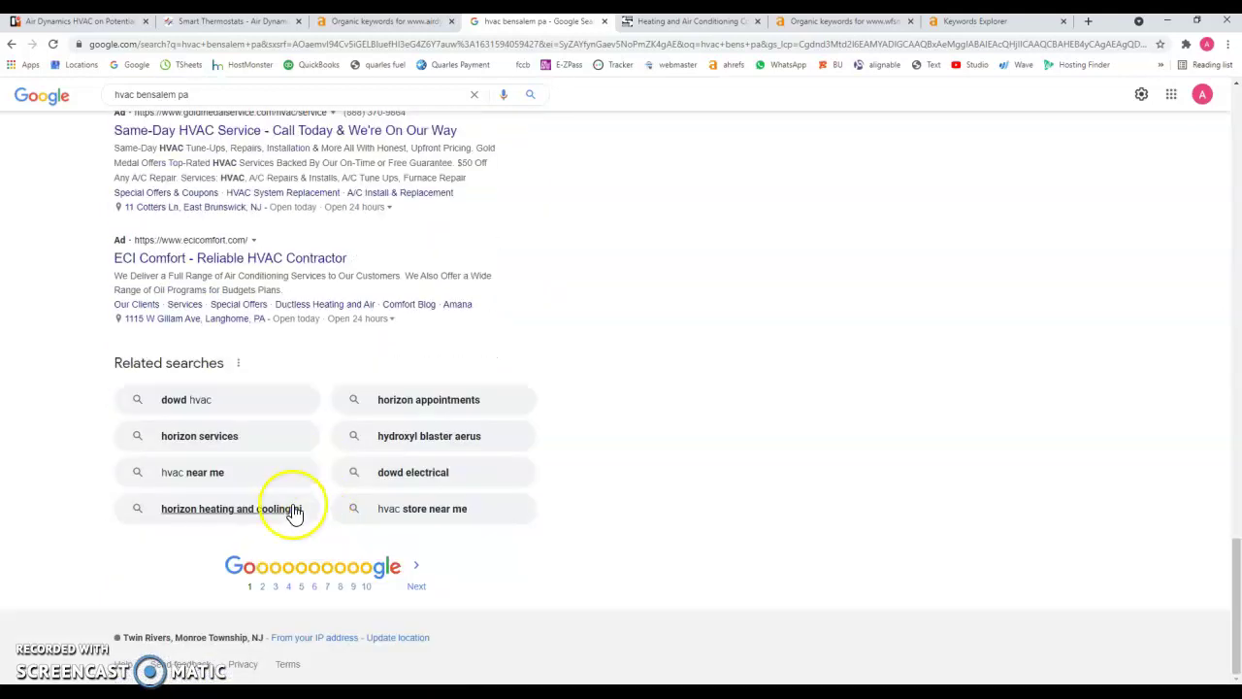
{"action": "scroll", "coordinate": [255, 512], "scroll_direction": "up", "scroll_amount": 3}
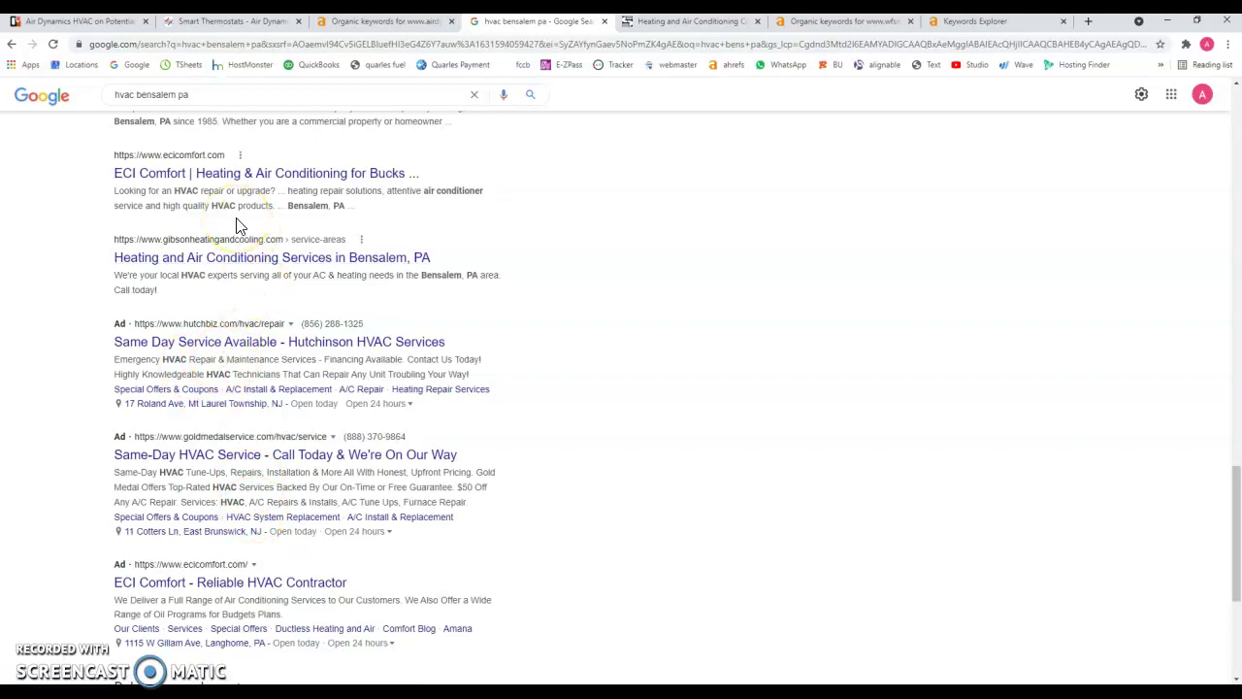
{"action": "scroll", "coordinate": [238, 226], "scroll_direction": "up", "scroll_amount": 5}
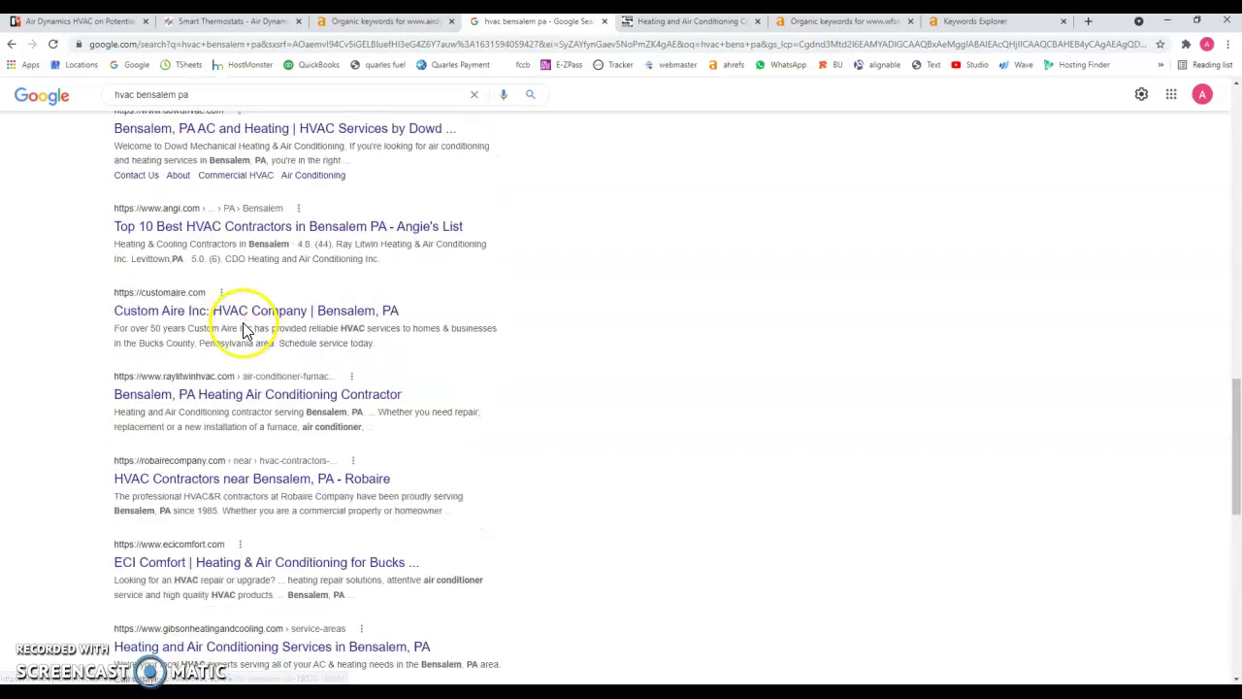
{"action": "scroll", "coordinate": [246, 427], "scroll_direction": "up", "scroll_amount": 2}
{"action": "scroll", "coordinate": [246, 423], "scroll_direction": "up", "scroll_amount": 2}
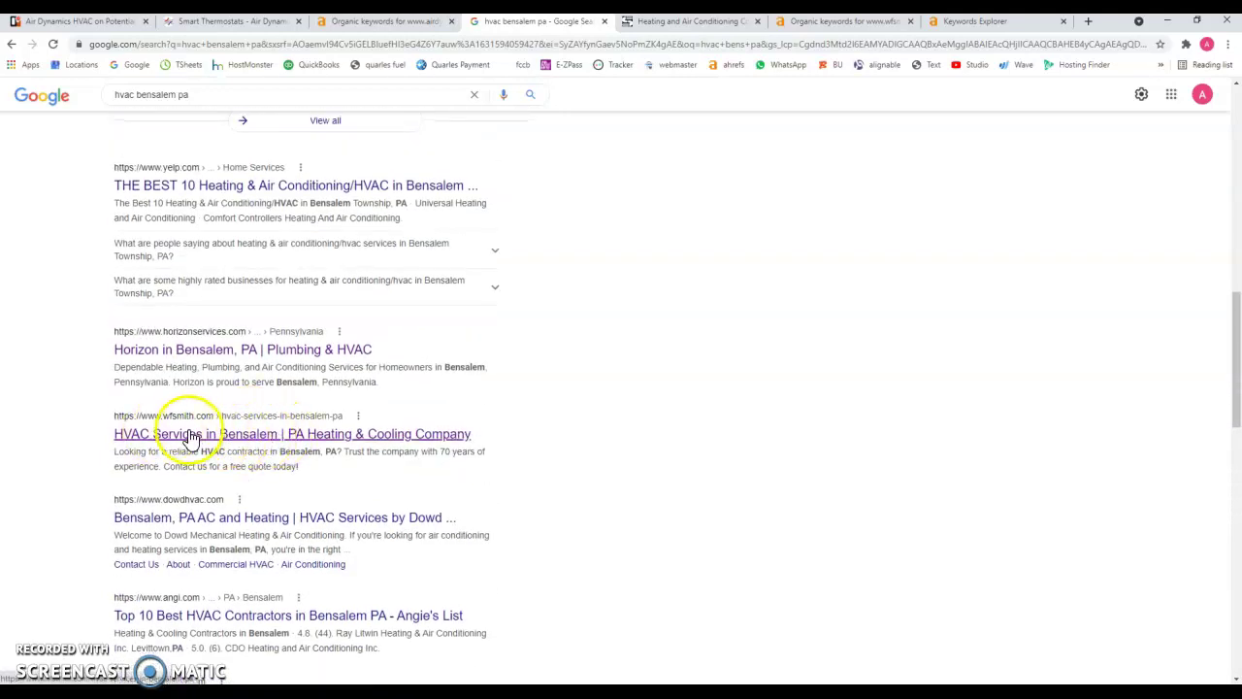
Switch to the W.F. Smith website and look over its Residential services submenu and homepage section.
{"action": "left_click", "coordinate": [703, 21]}
{"action": "mouse_move", "coordinate": [480, 254]}
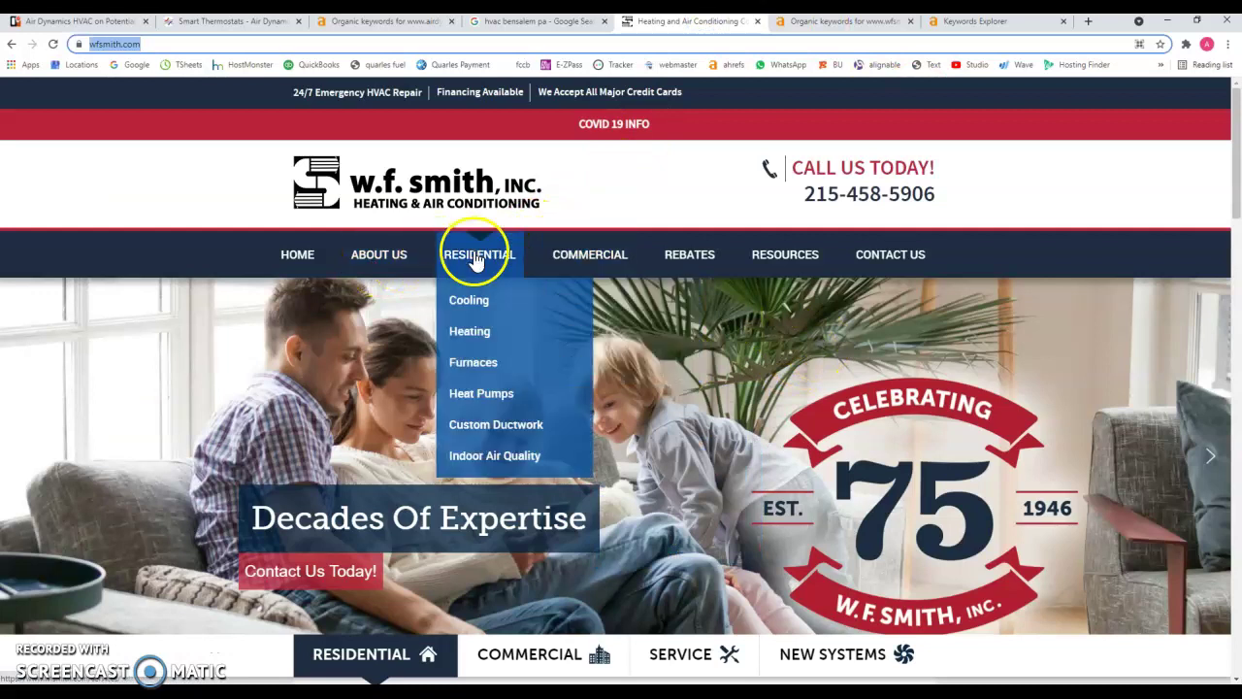
{"action": "mouse_move", "coordinate": [460, 274]}
{"action": "scroll", "coordinate": [460, 274], "scroll_direction": "down", "scroll_amount": 15}
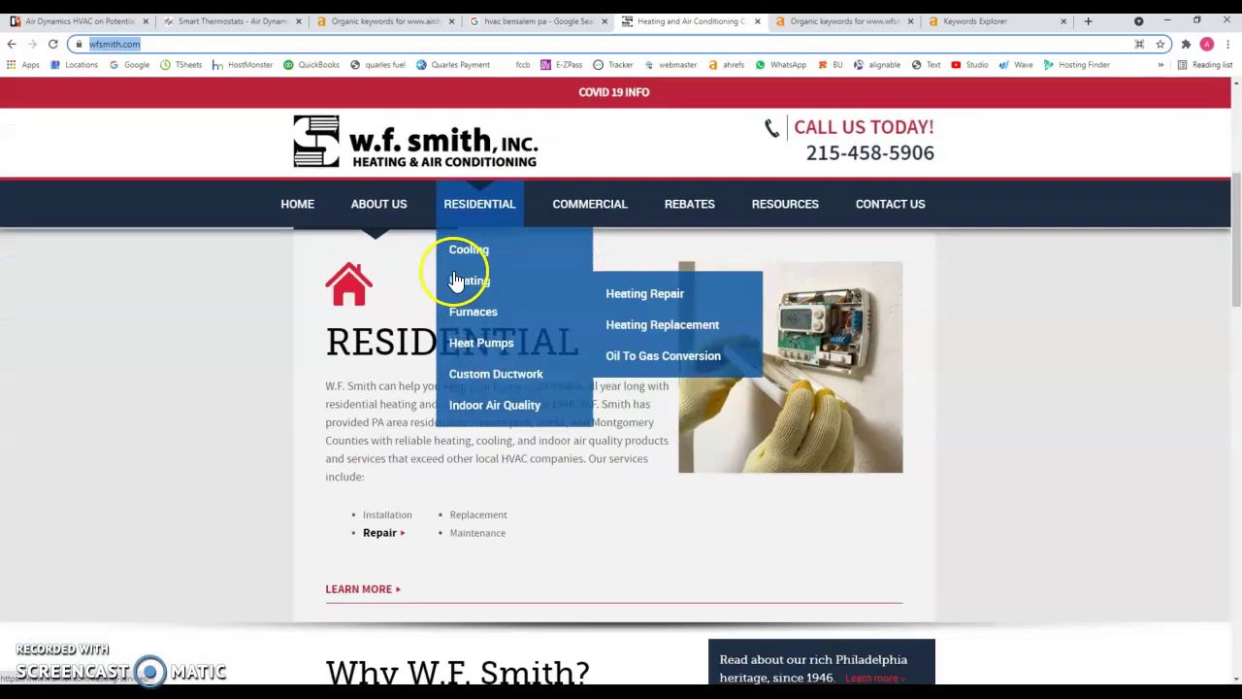
{"action": "scroll", "coordinate": [38, 340], "scroll_direction": "up", "scroll_amount": 4}
Examine the Service Areas links in the W.F. Smith homepage footer alongside the Residential service categories.
{"action": "scroll", "coordinate": [55, 335], "scroll_direction": "down", "scroll_amount": 9}
{"action": "scroll", "coordinate": [88, 326], "scroll_direction": "down", "scroll_amount": 1}
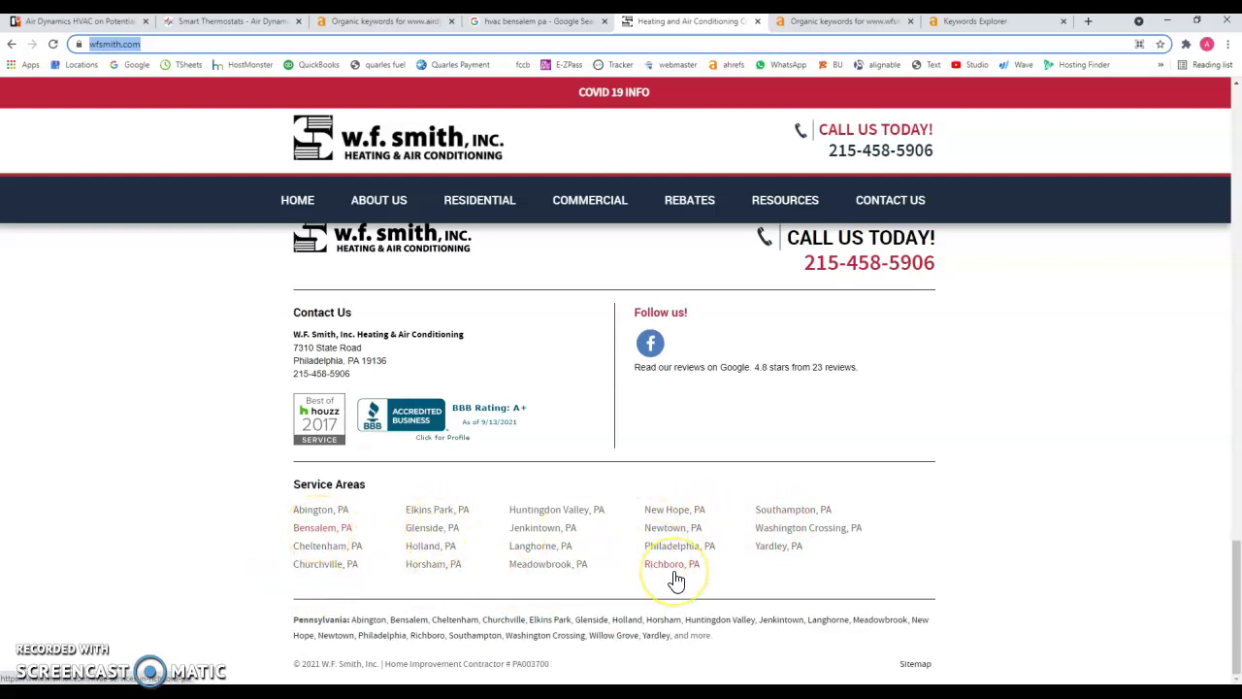
{"action": "scroll", "coordinate": [477, 335], "scroll_direction": "up", "scroll_amount": 2}
{"action": "mouse_move", "coordinate": [478, 221]}
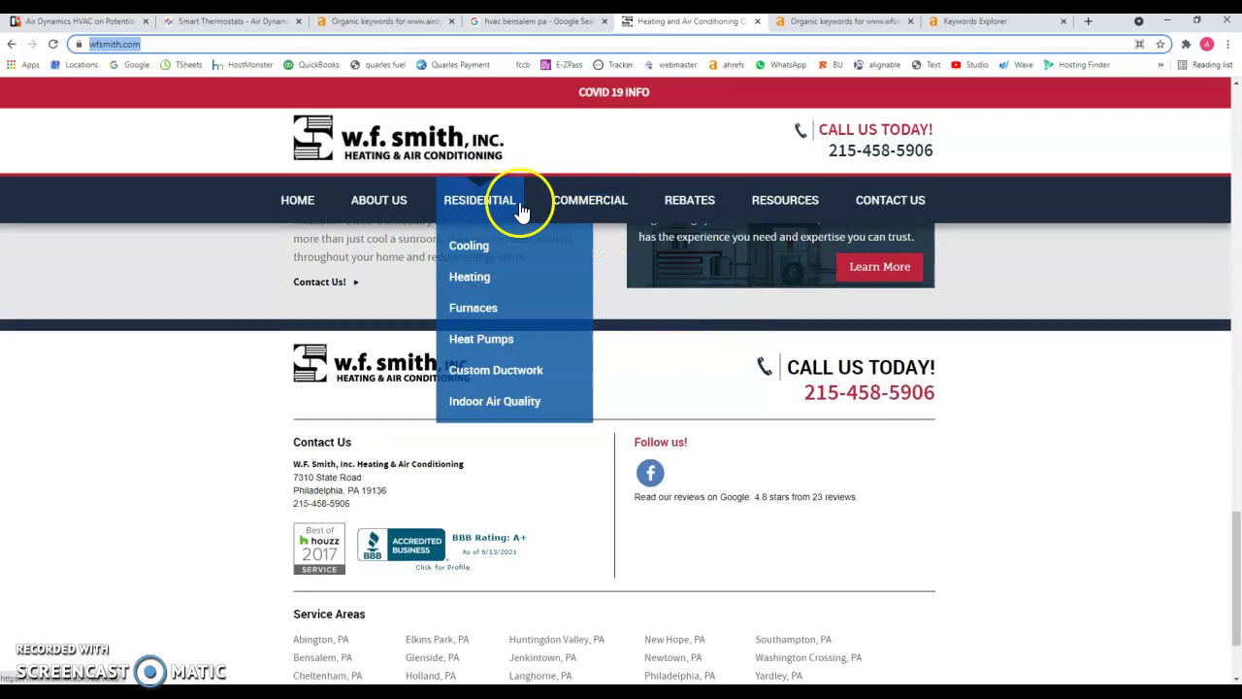
{"action": "scroll", "coordinate": [569, 519], "scroll_direction": "down", "scroll_amount": 2}
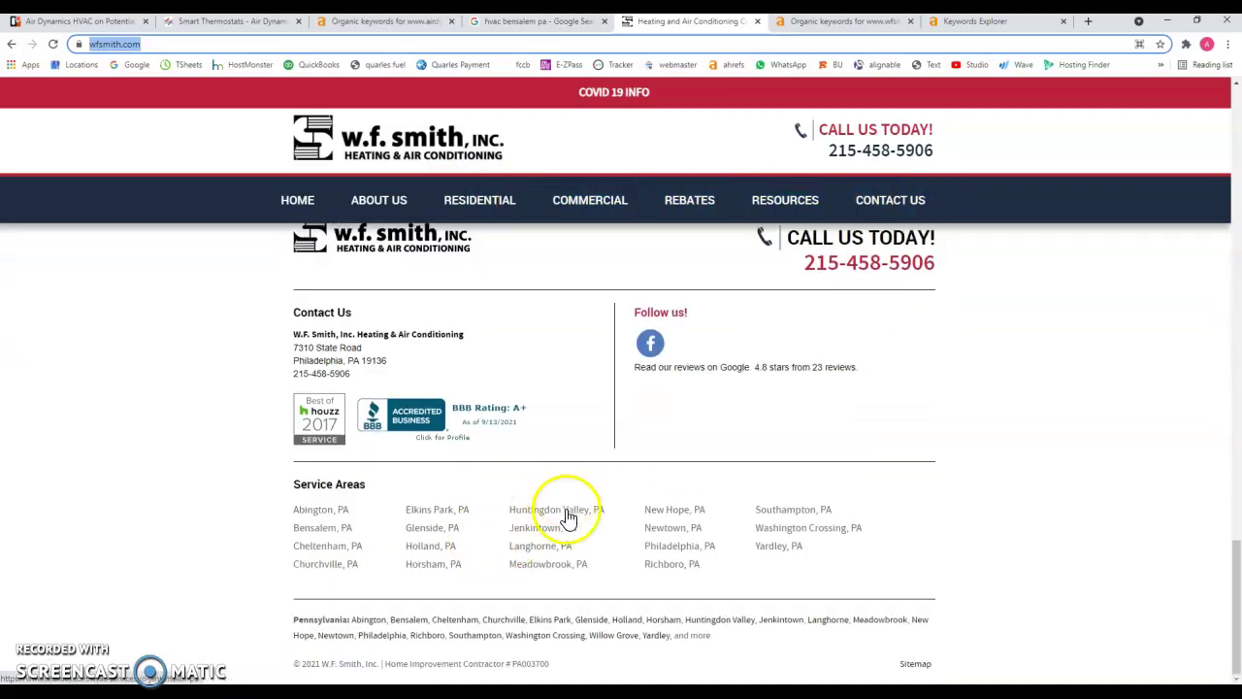
{"action": "scroll", "coordinate": [511, 566], "scroll_direction": "up", "scroll_amount": 6}
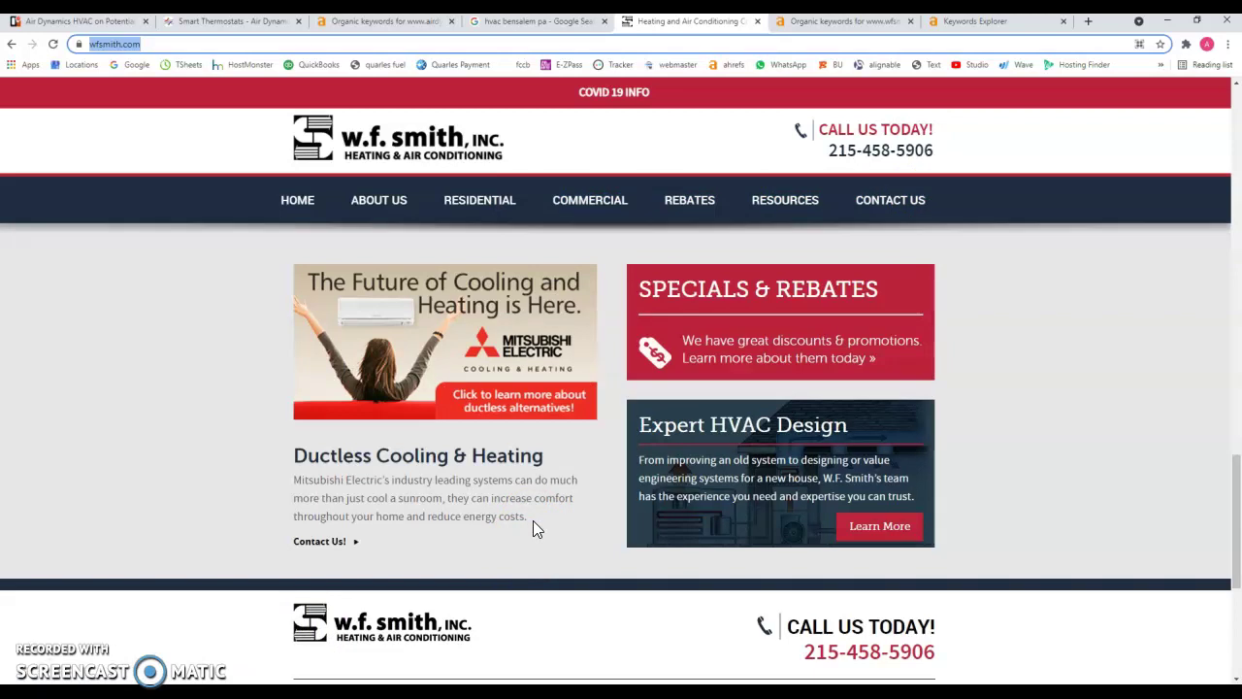
{"action": "left_click", "coordinate": [807, 26]}
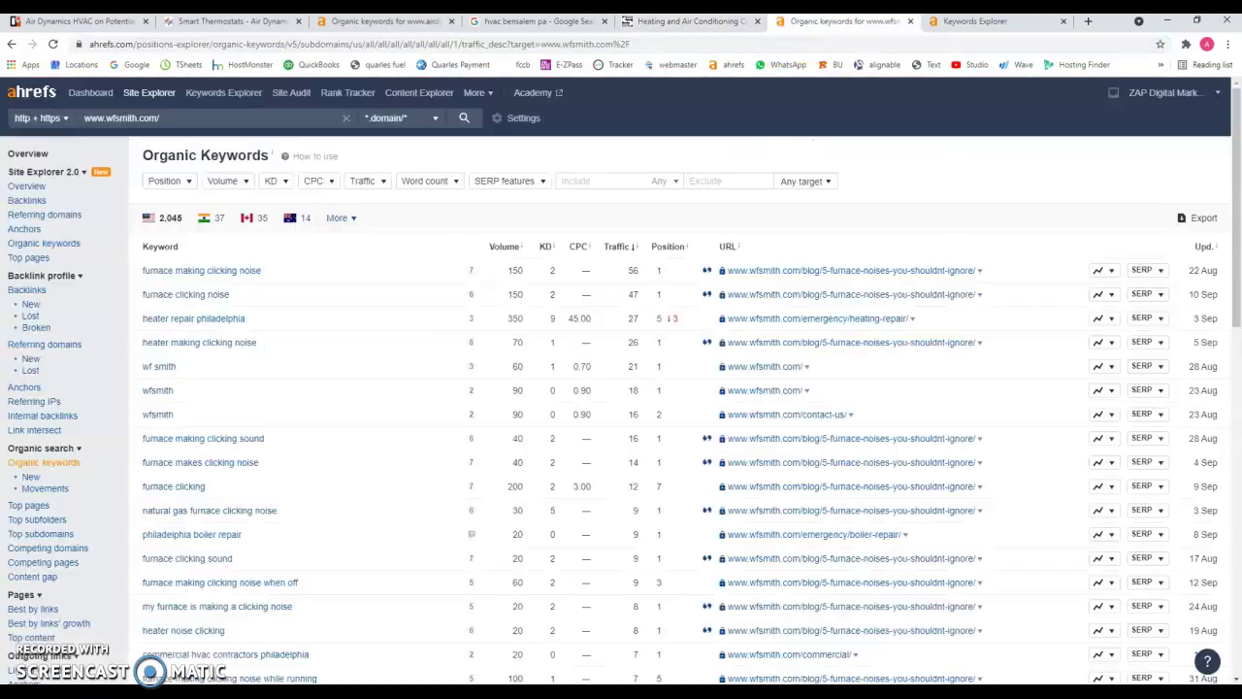
{"action": "left_click", "coordinate": [27, 155]}
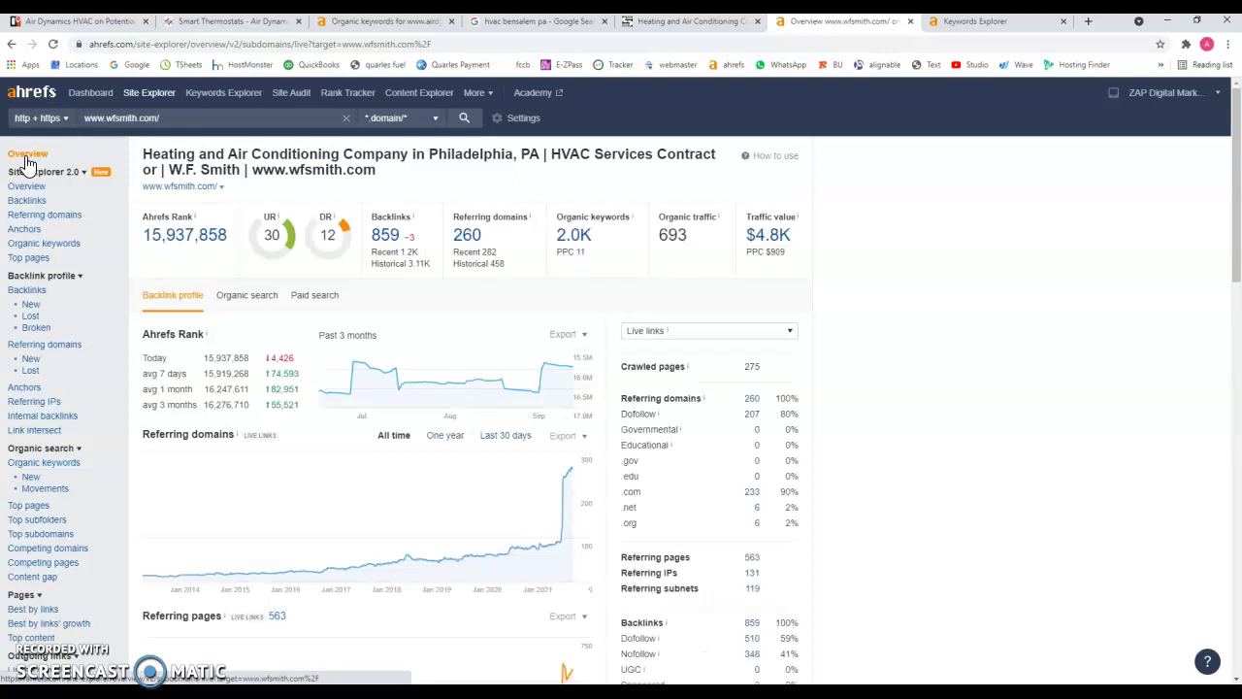
{"action": "left_click", "coordinate": [579, 245]}
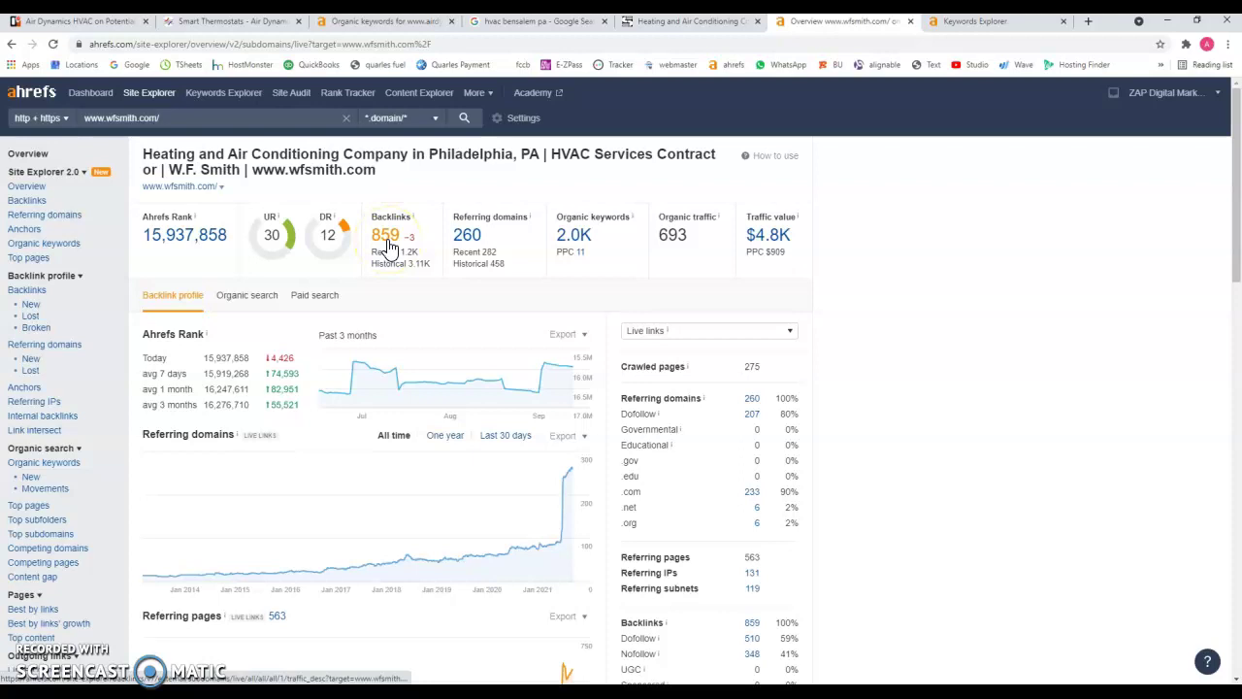
{"action": "left_click", "coordinate": [574, 236]}
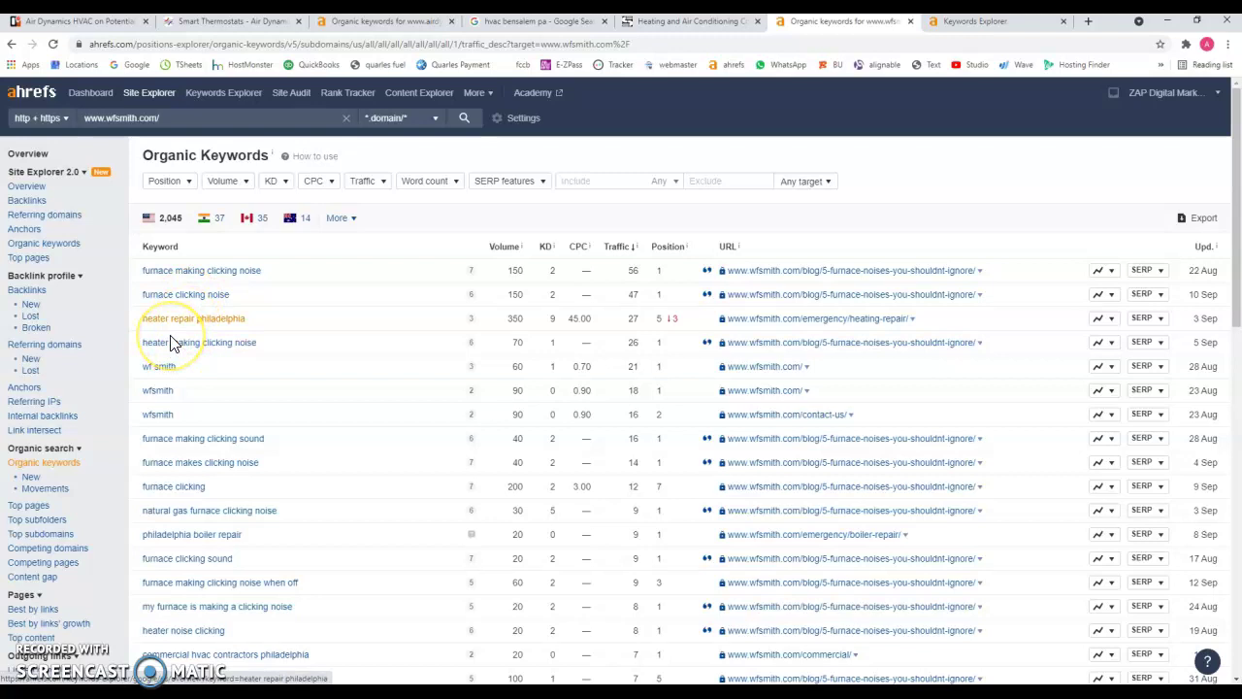
{"action": "left_click", "coordinate": [194, 326]}
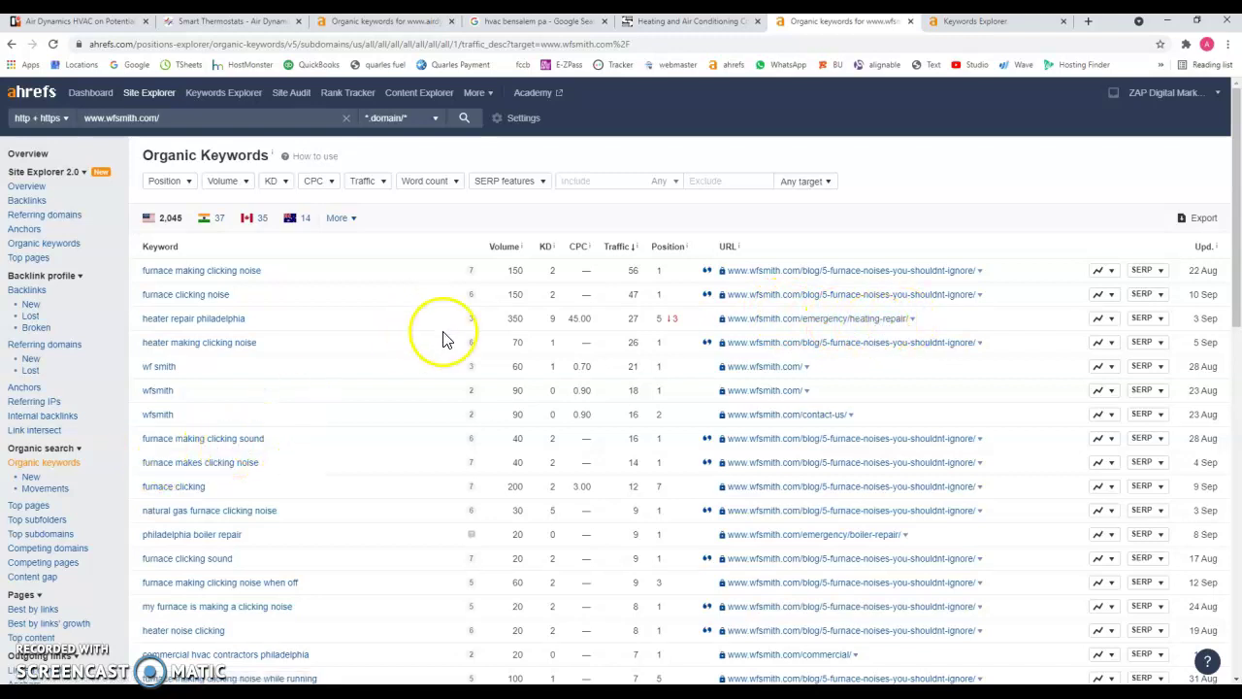
{"action": "scroll", "coordinate": [189, 456], "scroll_direction": "down", "scroll_amount": 2}
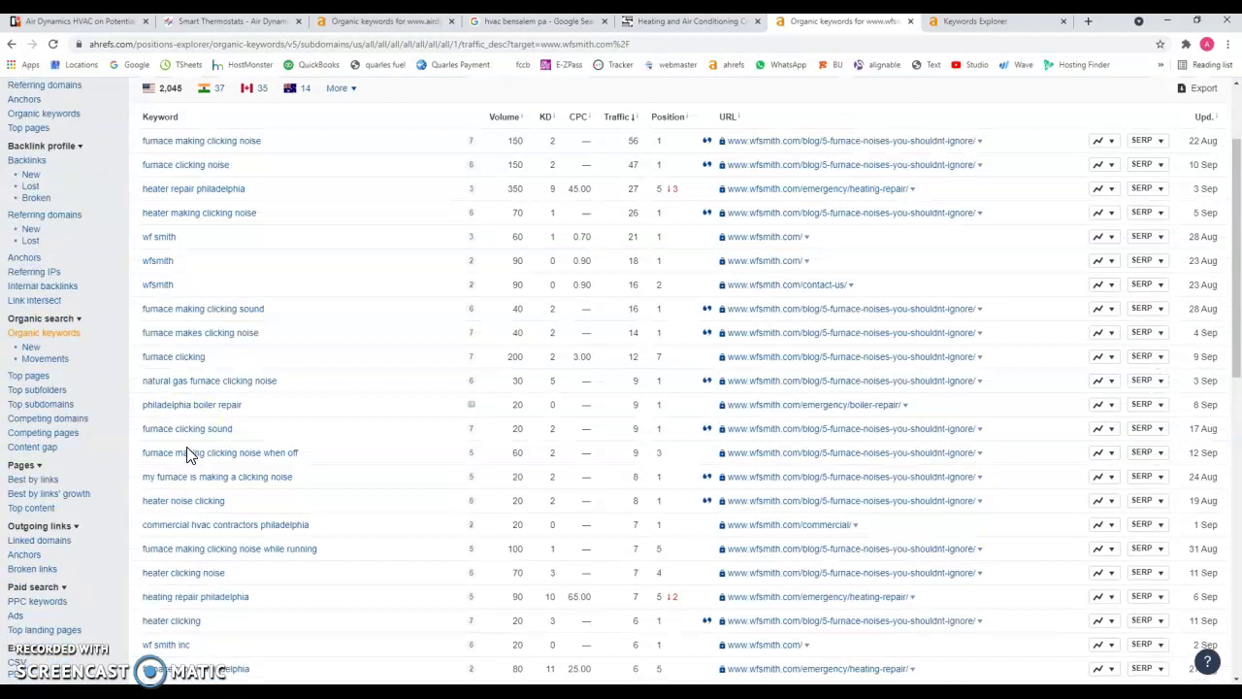
{"action": "scroll", "coordinate": [190, 456], "scroll_direction": "down", "scroll_amount": 2}
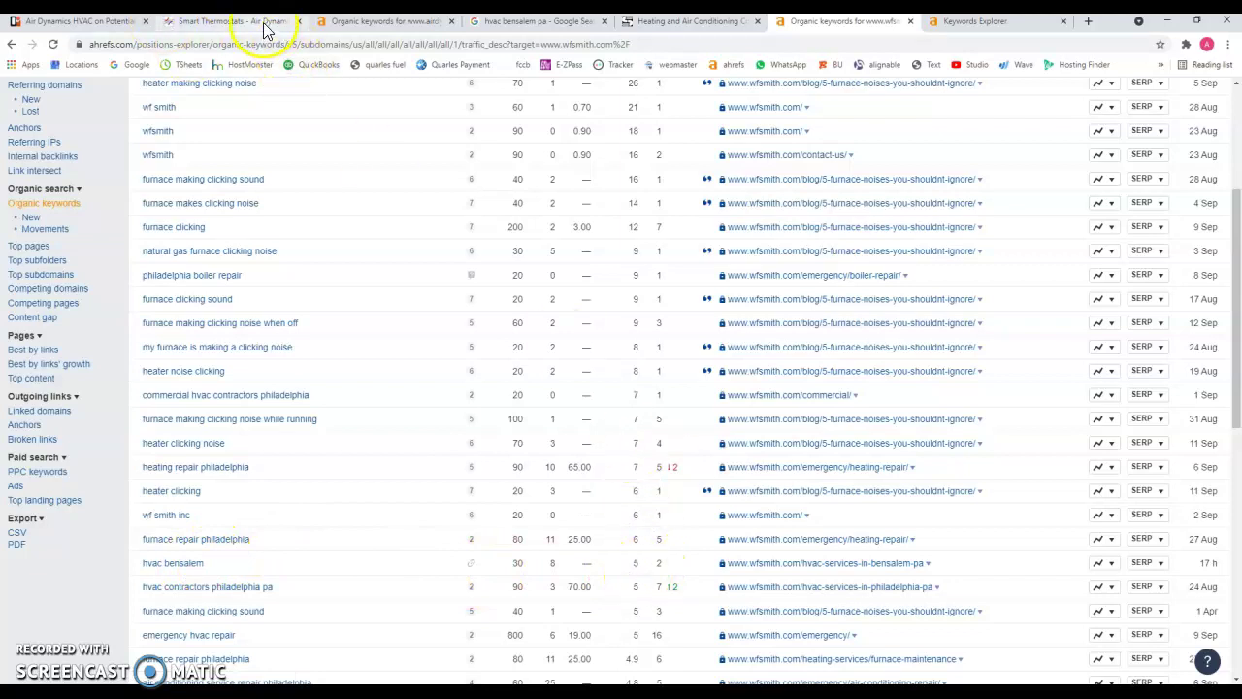
{"action": "left_click", "coordinate": [342, 23]}
{"action": "scroll", "coordinate": [378, 223], "scroll_direction": "up", "scroll_amount": 20}
{"action": "scroll", "coordinate": [383, 338], "scroll_direction": "down", "scroll_amount": 10}
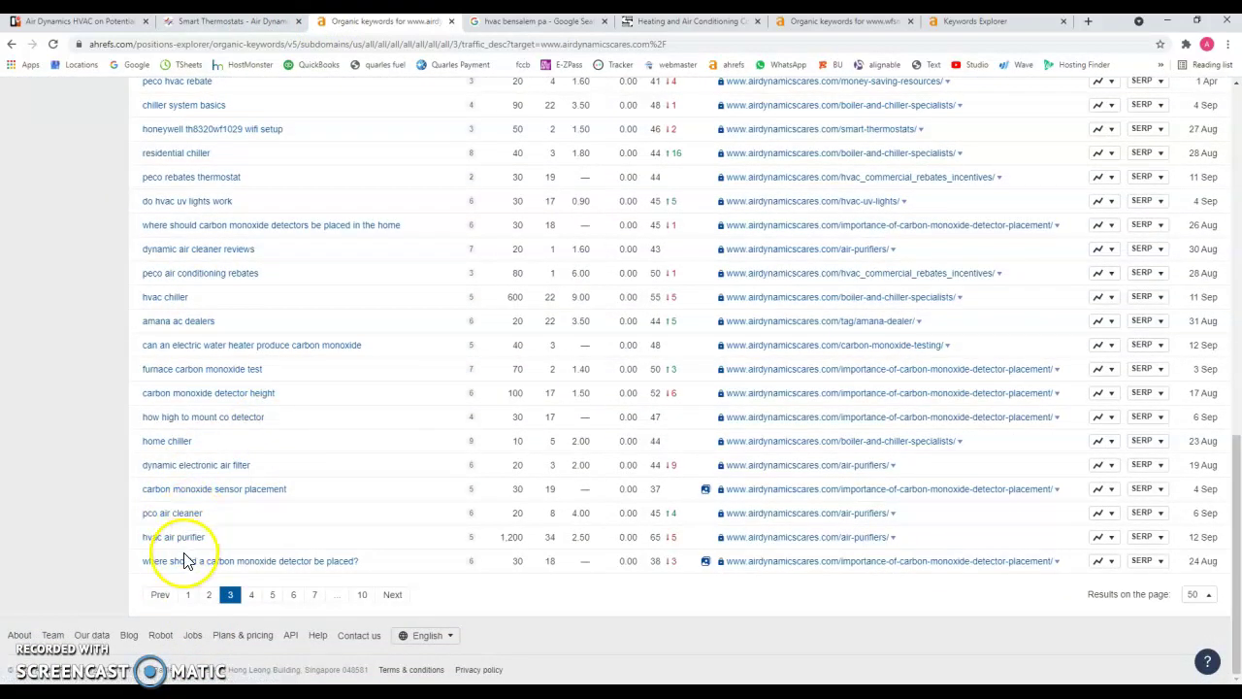
{"action": "scroll", "coordinate": [185, 562], "scroll_direction": "up", "scroll_amount": 3}
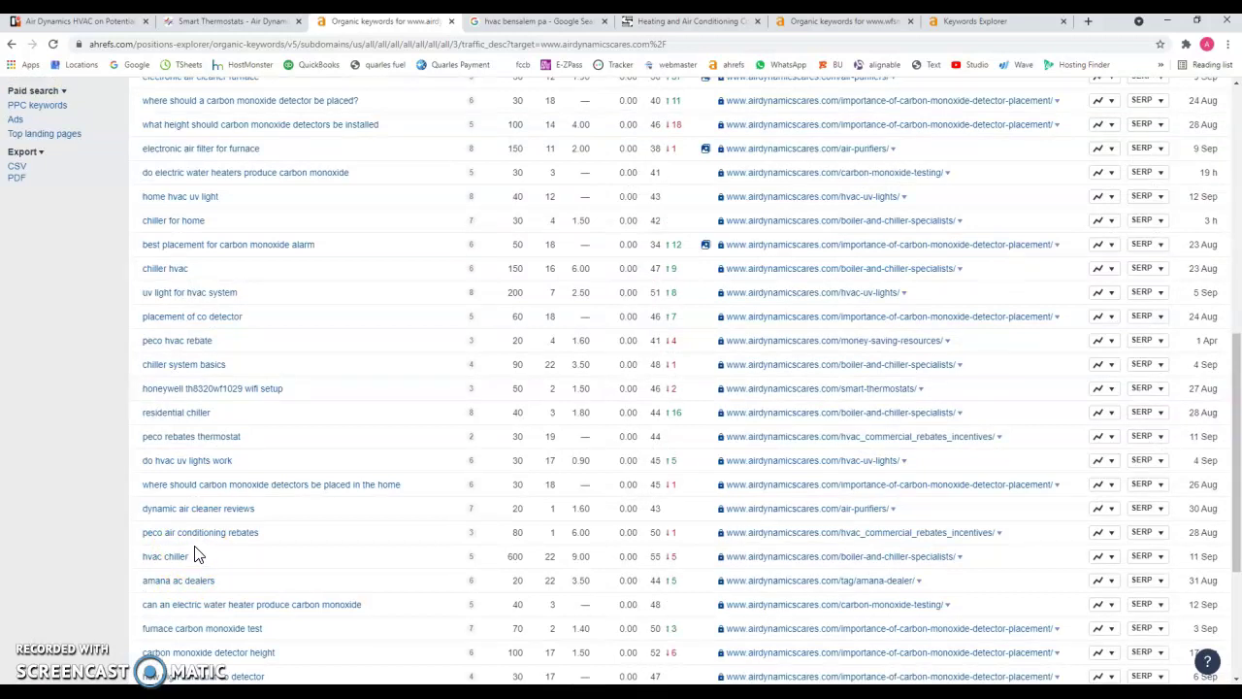
{"action": "scroll", "coordinate": [194, 556], "scroll_direction": "up", "scroll_amount": 8}
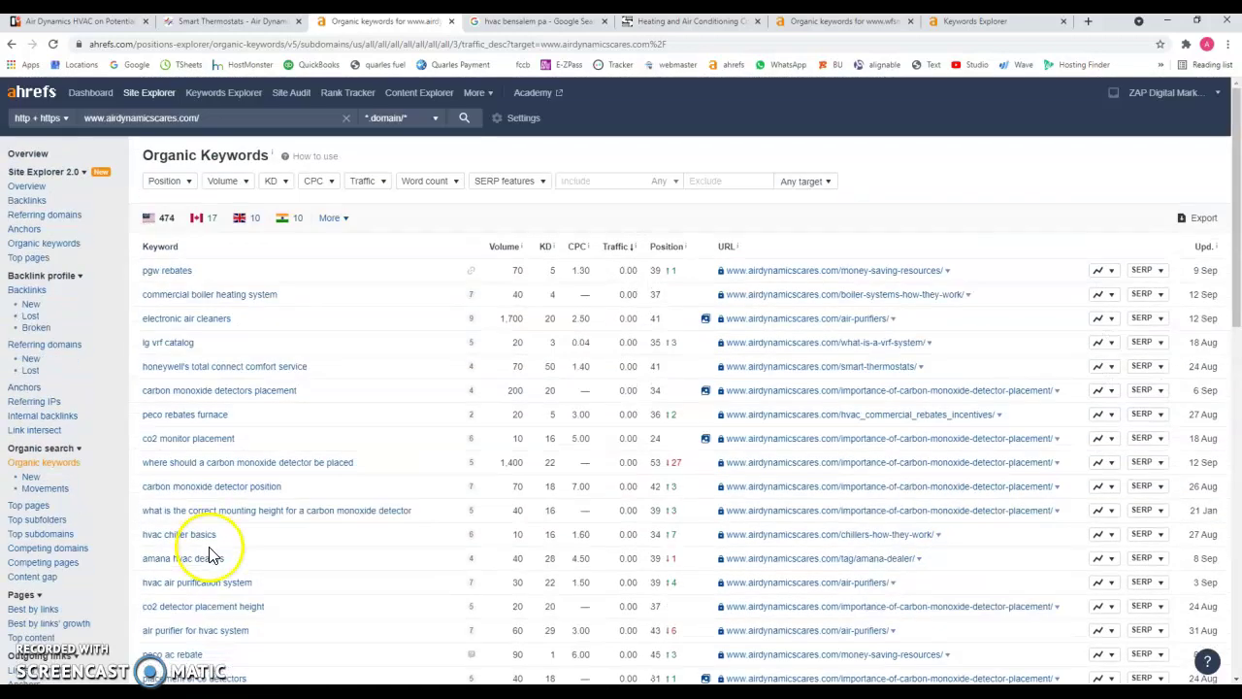
{"action": "left_click", "coordinate": [229, 22]}
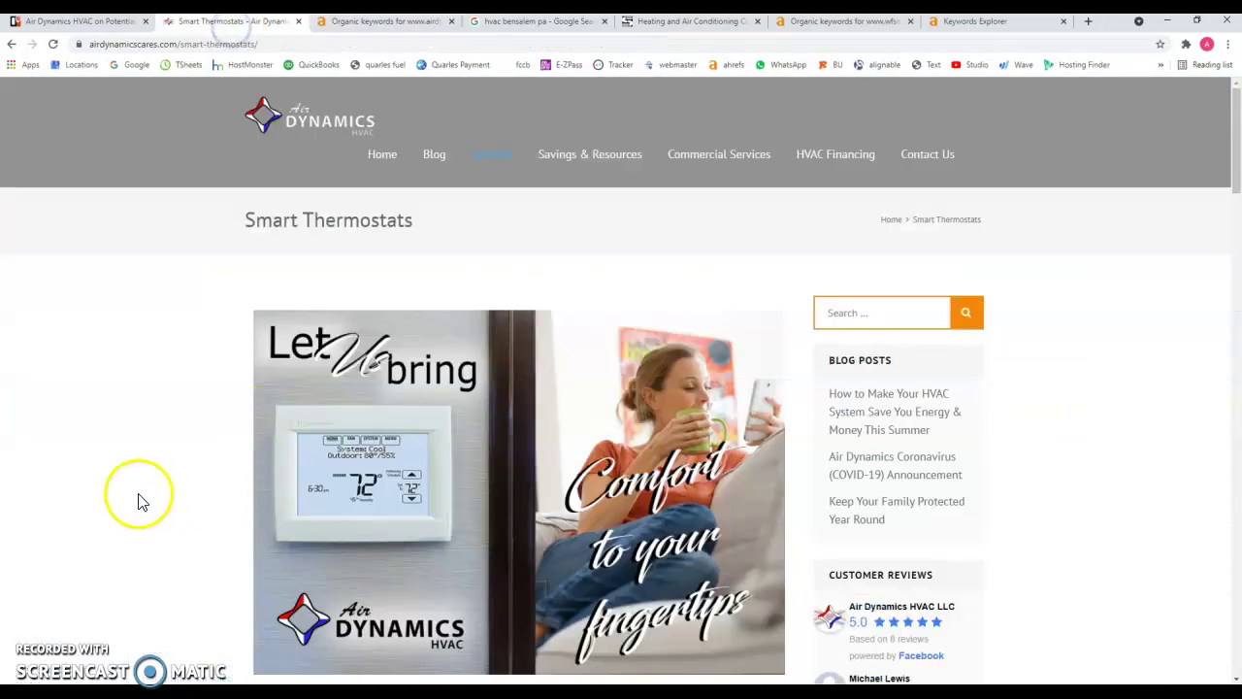